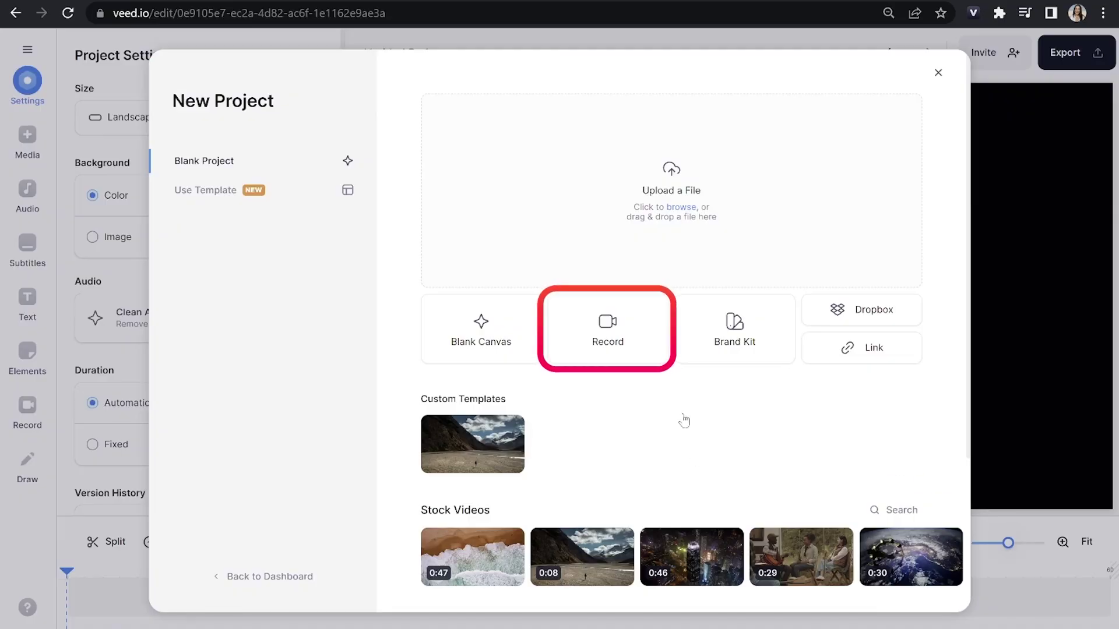
Start a Slides & Camera recording with the Welcome On Board deck, checking camera and audio settings.
{"action": "left_click", "coordinate": [610, 331]}
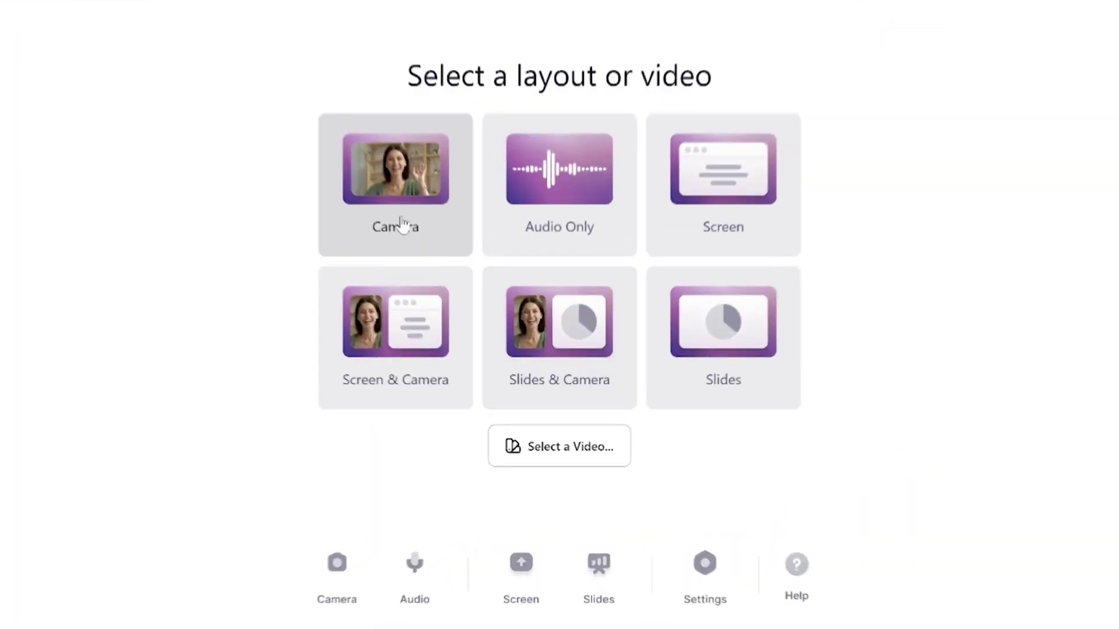
{"action": "left_click", "coordinate": [560, 333]}
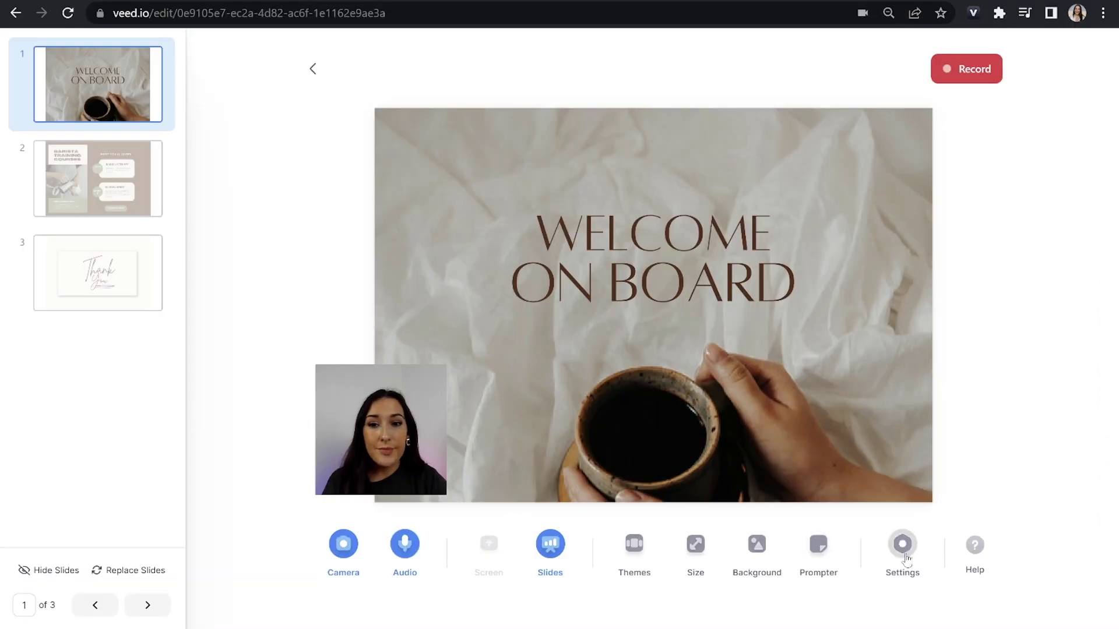
{"action": "left_click", "coordinate": [902, 545]}
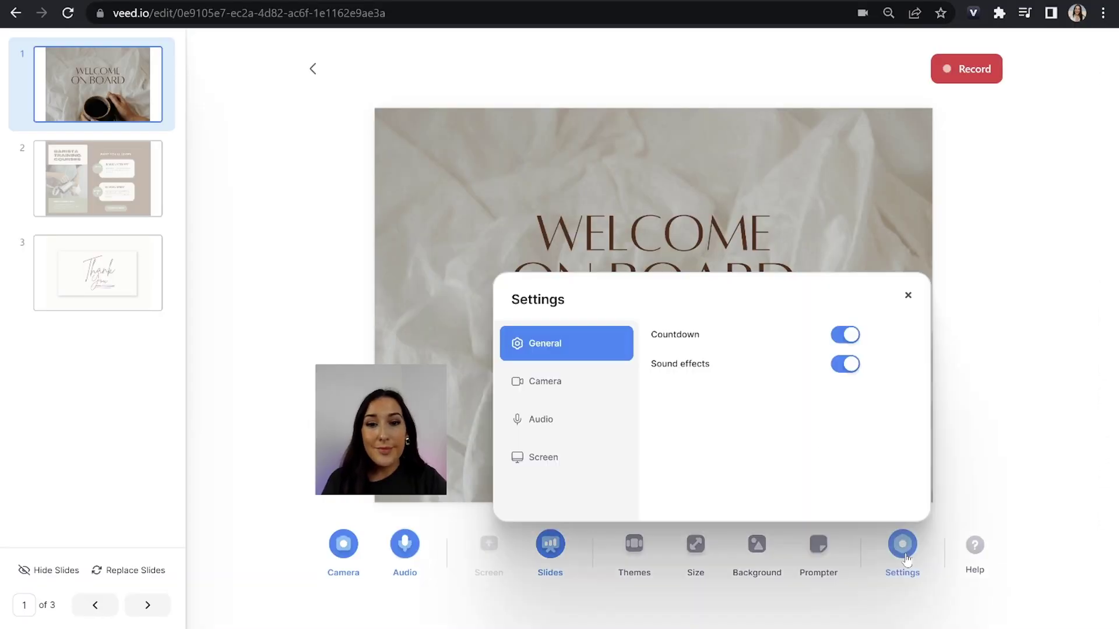
{"action": "left_click", "coordinate": [556, 383]}
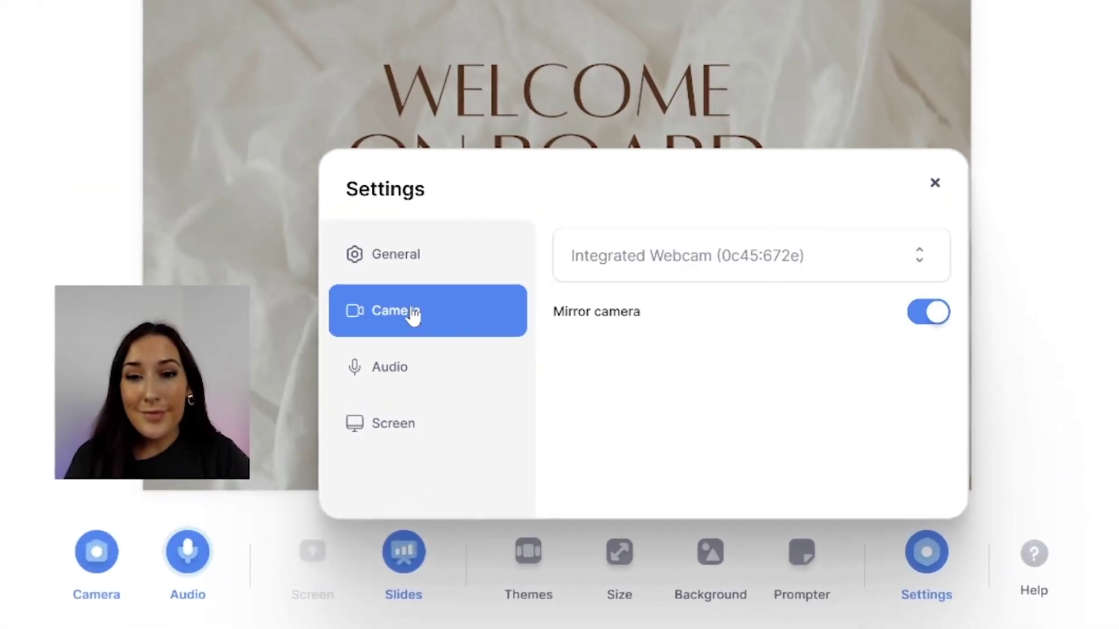
{"action": "left_click", "coordinate": [407, 370]}
{"action": "left_click", "coordinate": [956, 612]}
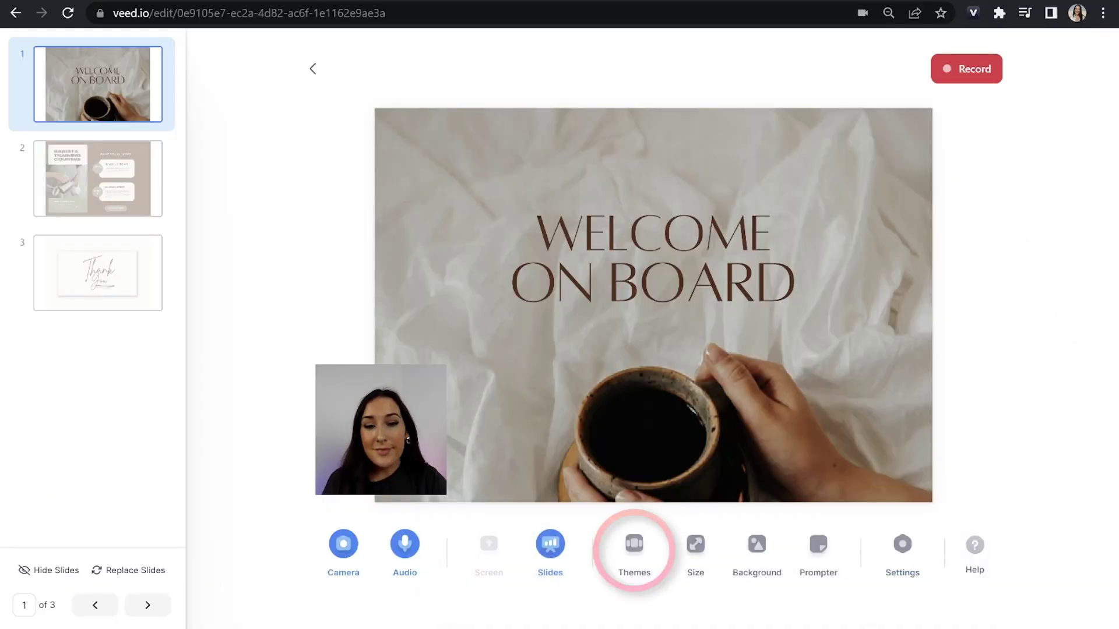
{"action": "left_click", "coordinate": [640, 542]}
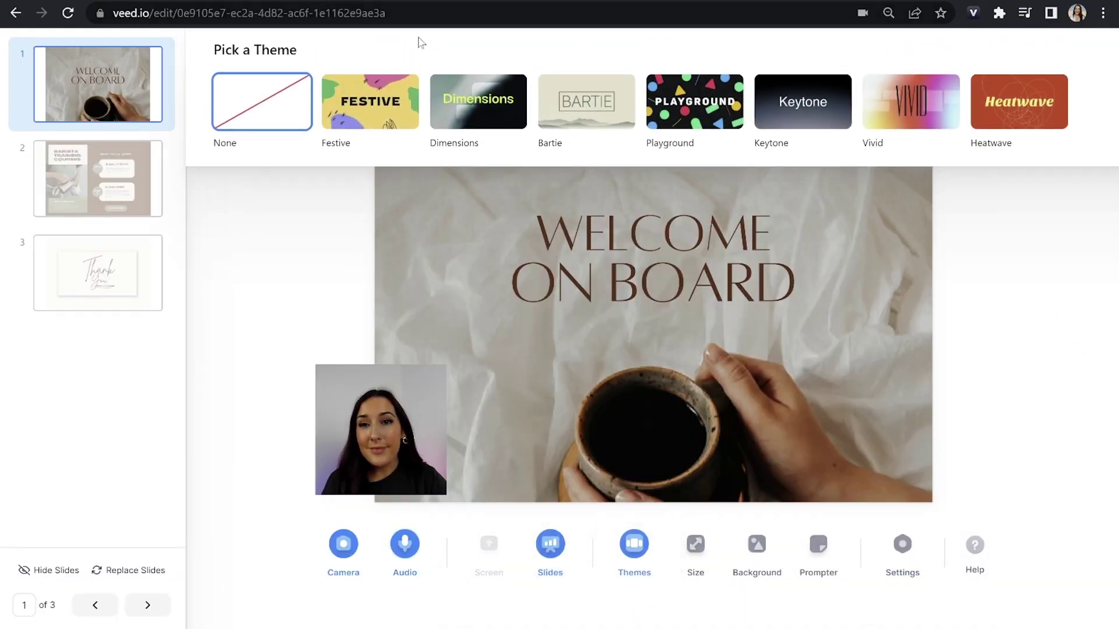
Apply the dark Keytone theme to the recording scene.
{"action": "left_click", "coordinate": [379, 102]}
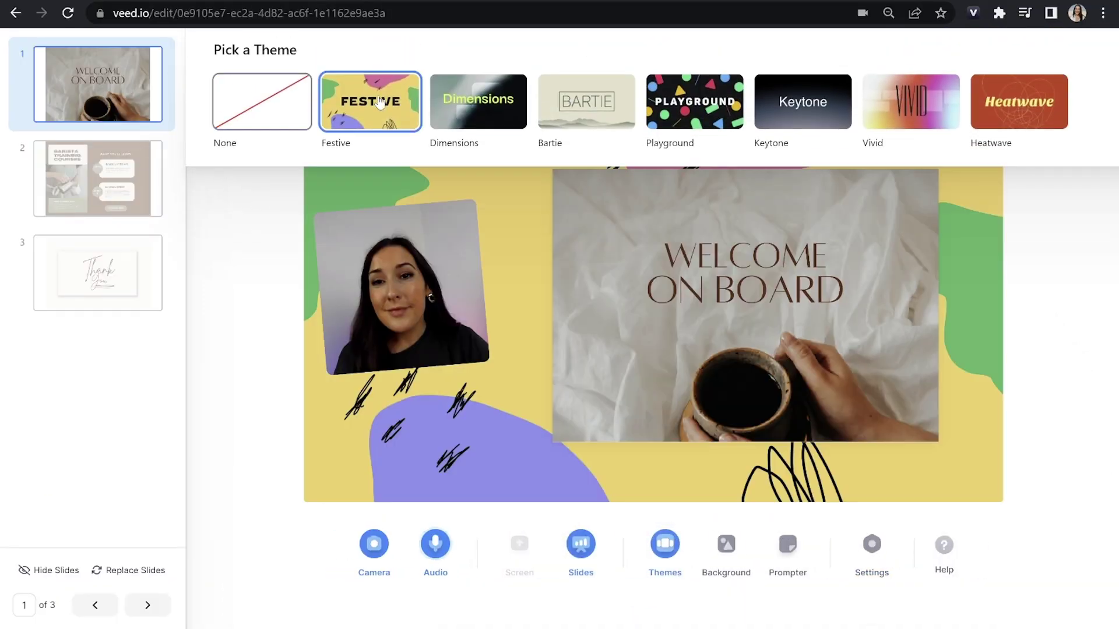
{"action": "left_click", "coordinate": [790, 112]}
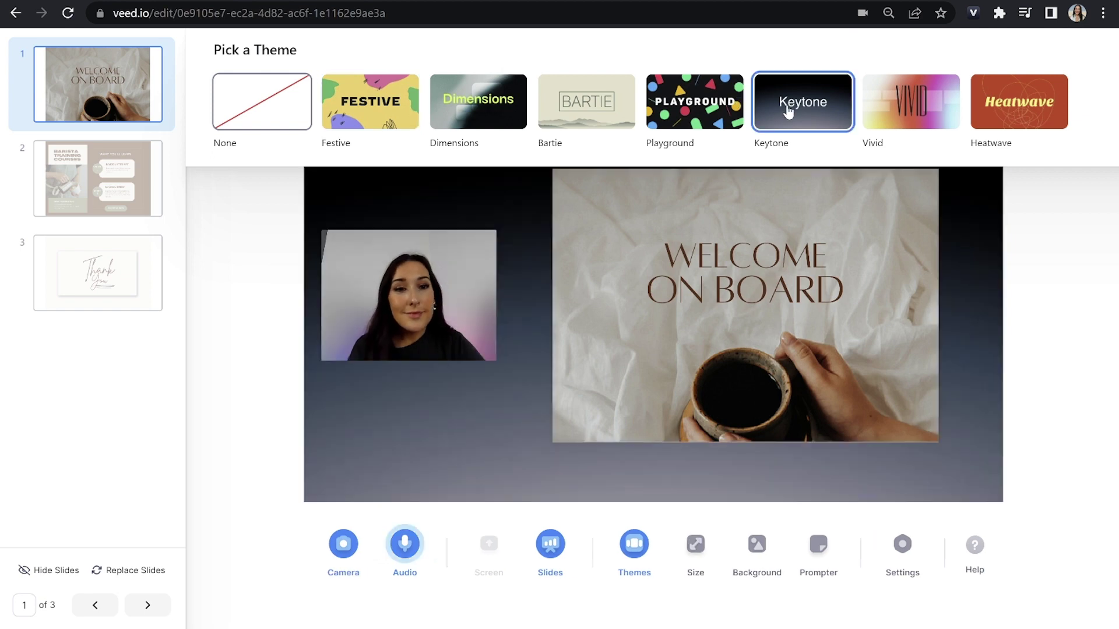
{"action": "left_click", "coordinate": [627, 551]}
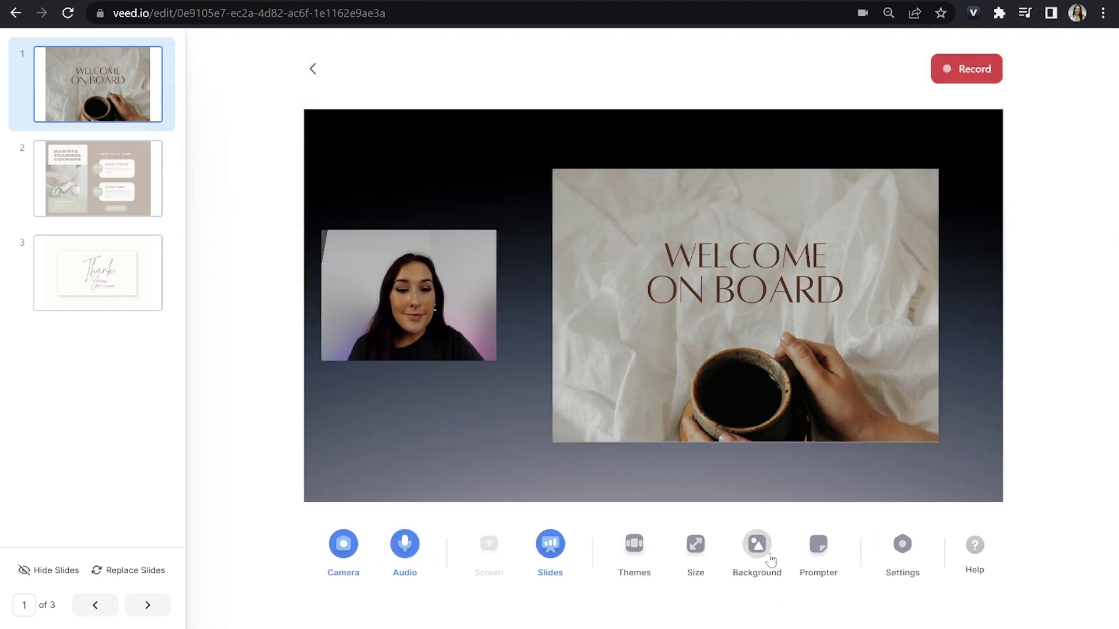
Set the scene background to an uploaded coffee-bean photo.
{"action": "left_click", "coordinate": [770, 558]}
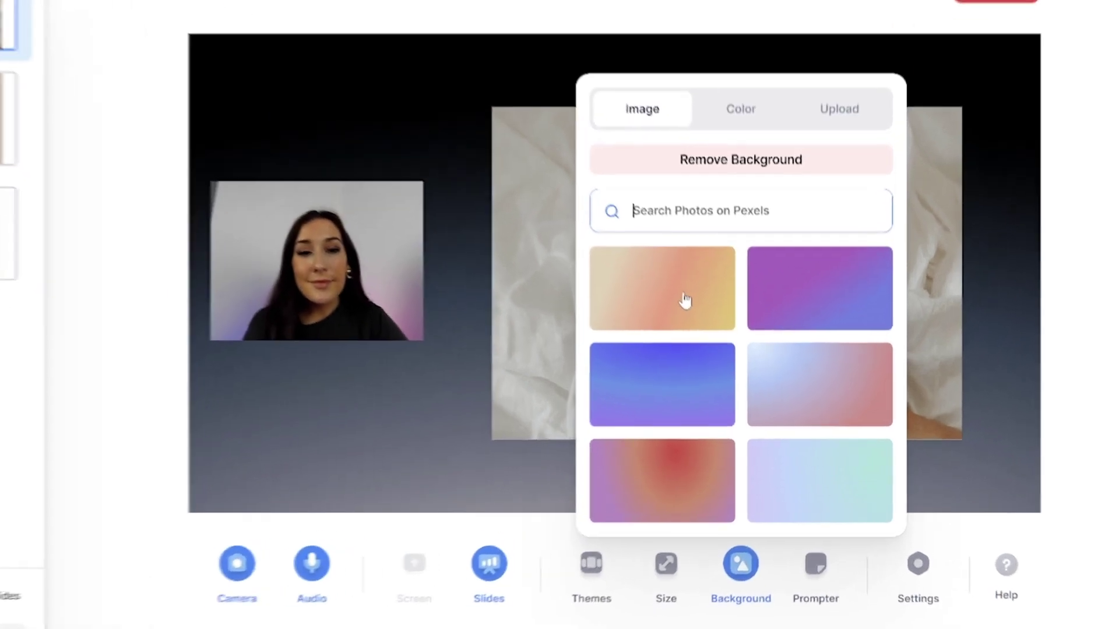
{"action": "left_click", "coordinate": [712, 328]}
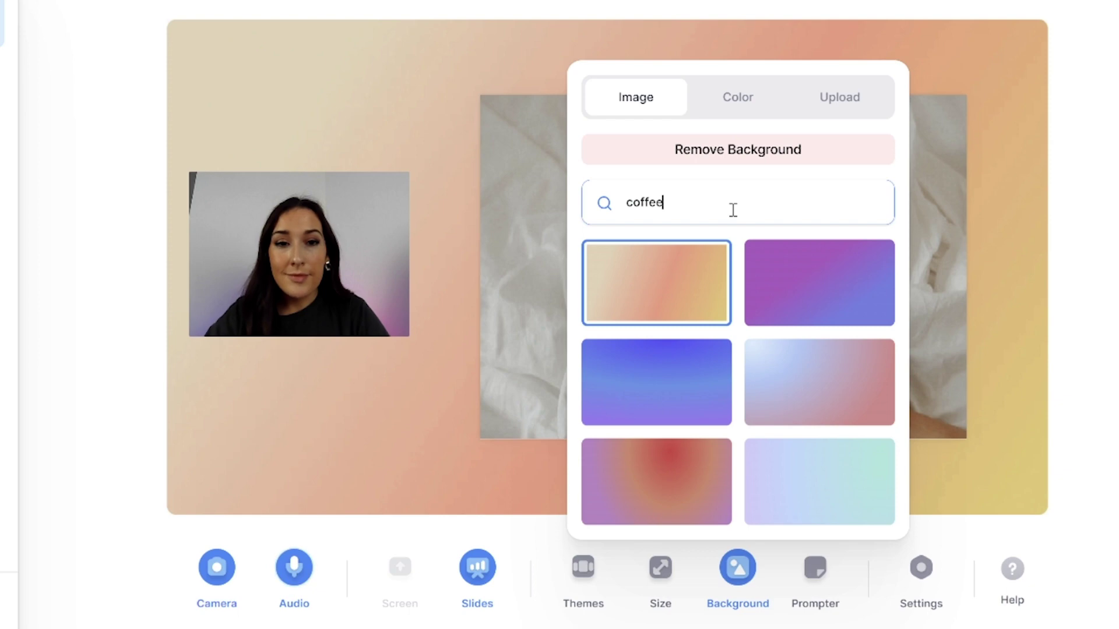
{"action": "key", "text": "Return"}
{"action": "left_click", "coordinate": [689, 245]}
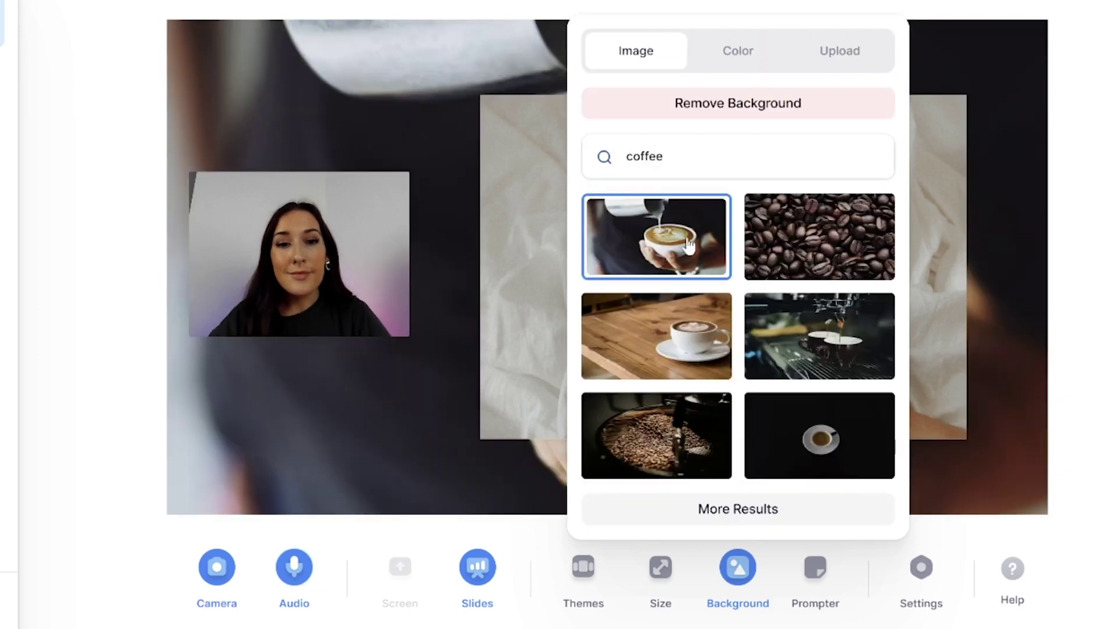
{"action": "left_click", "coordinate": [737, 51]}
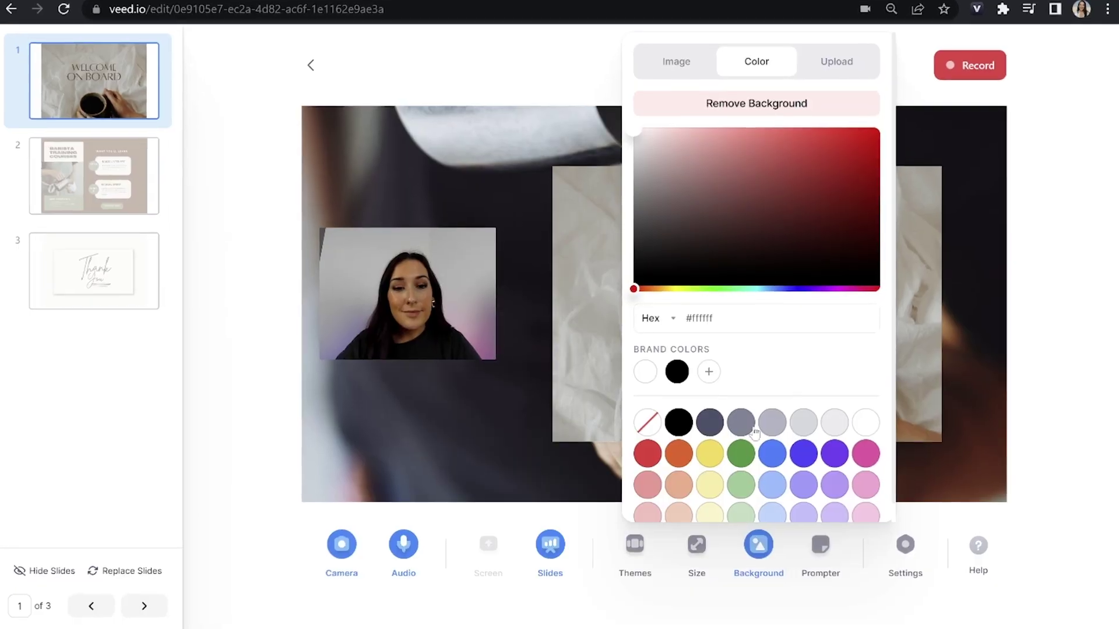
{"action": "left_click", "coordinate": [707, 455]}
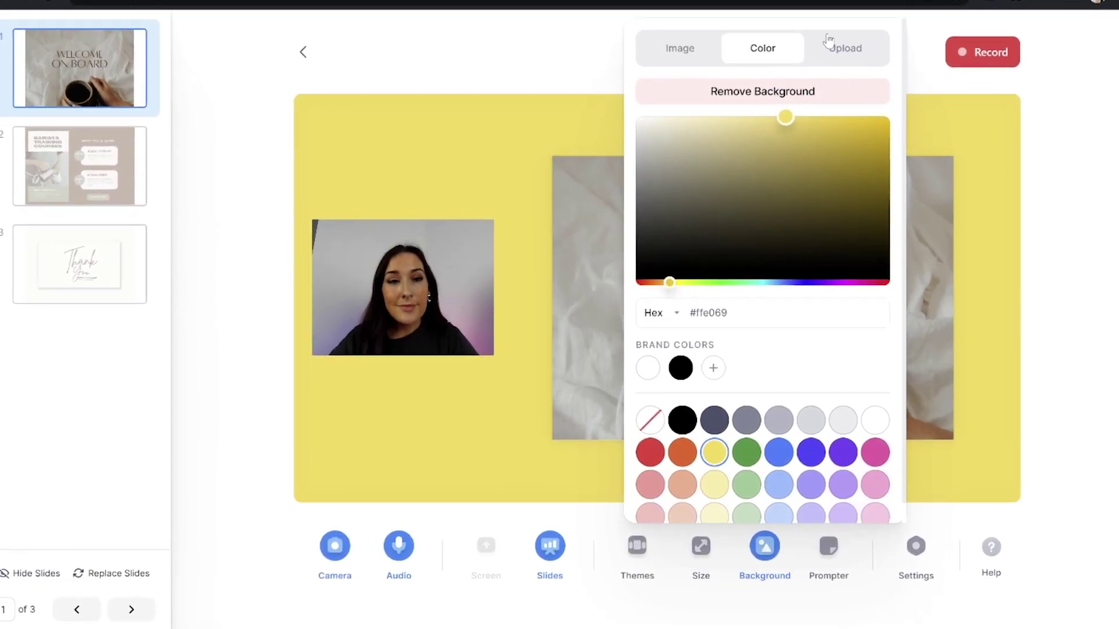
{"action": "left_click", "coordinate": [841, 50]}
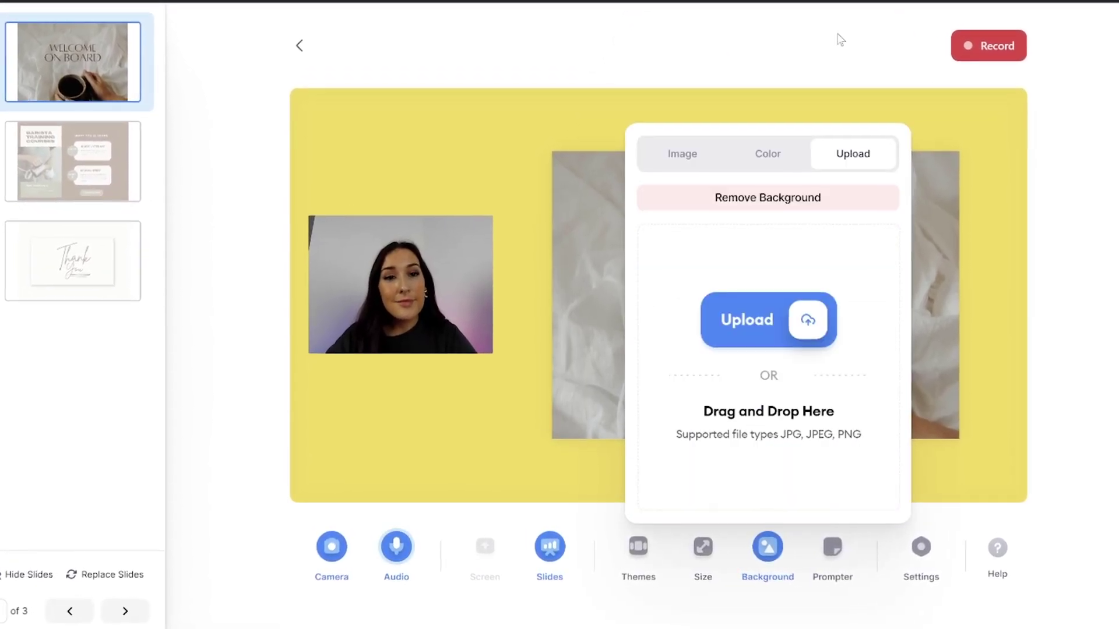
{"action": "left_click", "coordinate": [765, 324]}
{"action": "left_click", "coordinate": [239, 120]}
{"action": "double_click", "coordinate": [239, 120]}
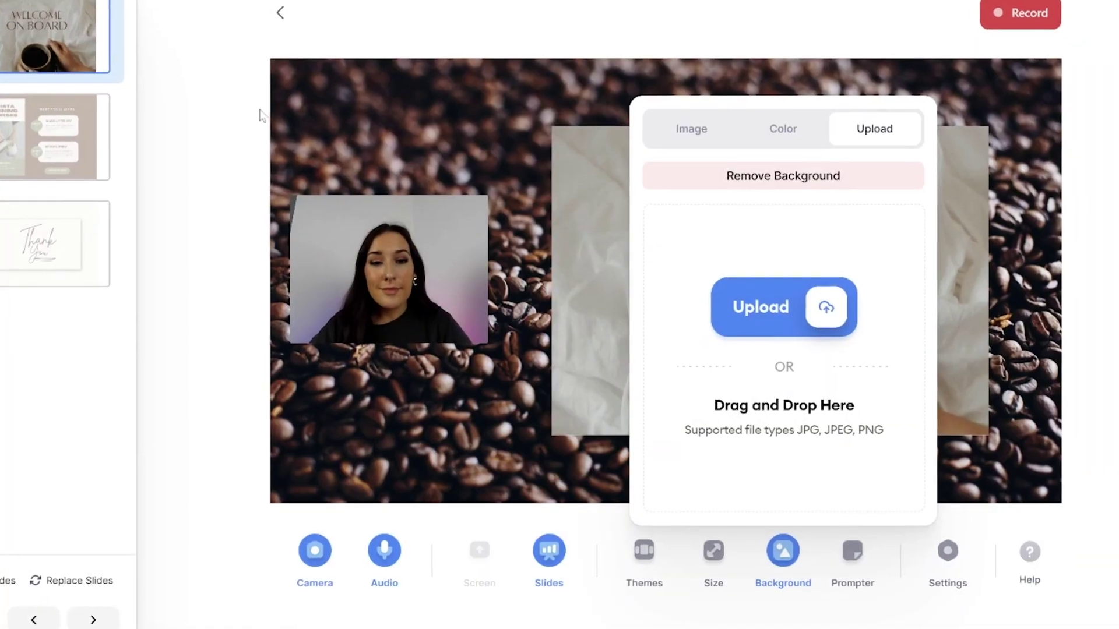
{"action": "left_click", "coordinate": [264, 116]}
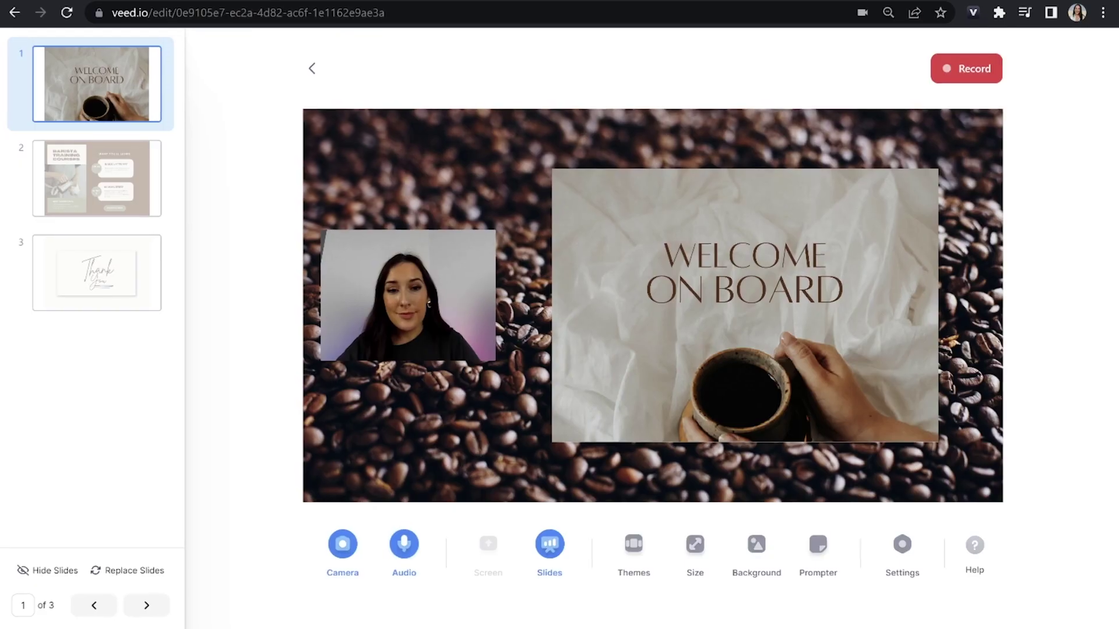
Paste the five-line training outline into the teleprompter.
{"action": "left_click", "coordinate": [811, 551]}
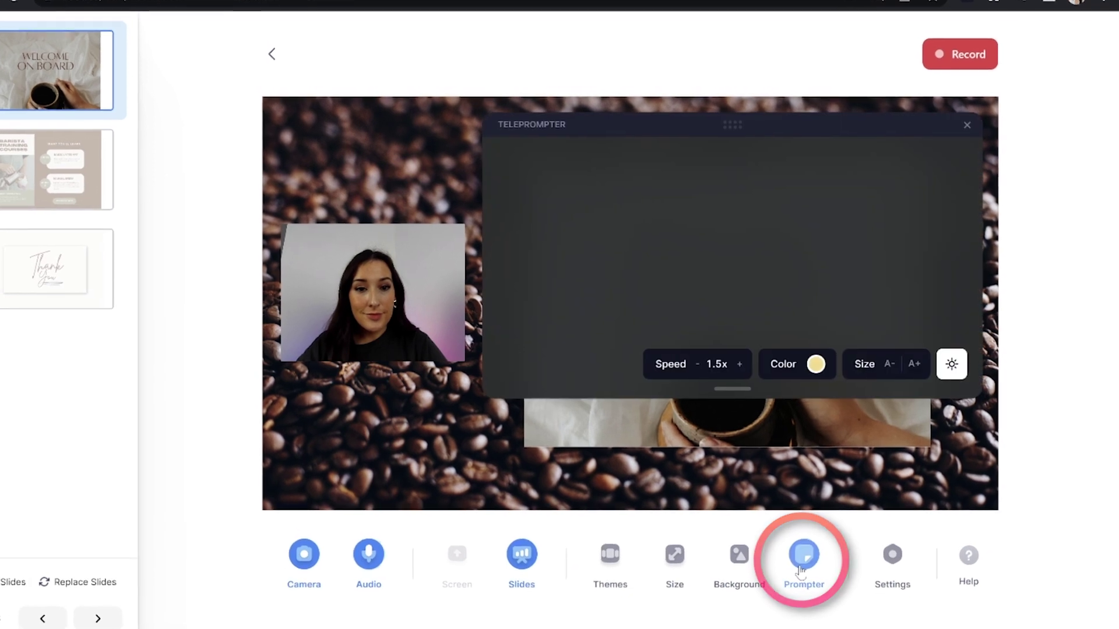
{"action": "left_click", "coordinate": [594, 201]}
{"action": "type", "text": "Intro Barista stages of training How to use the machine Latte art Cleaning the machine"}
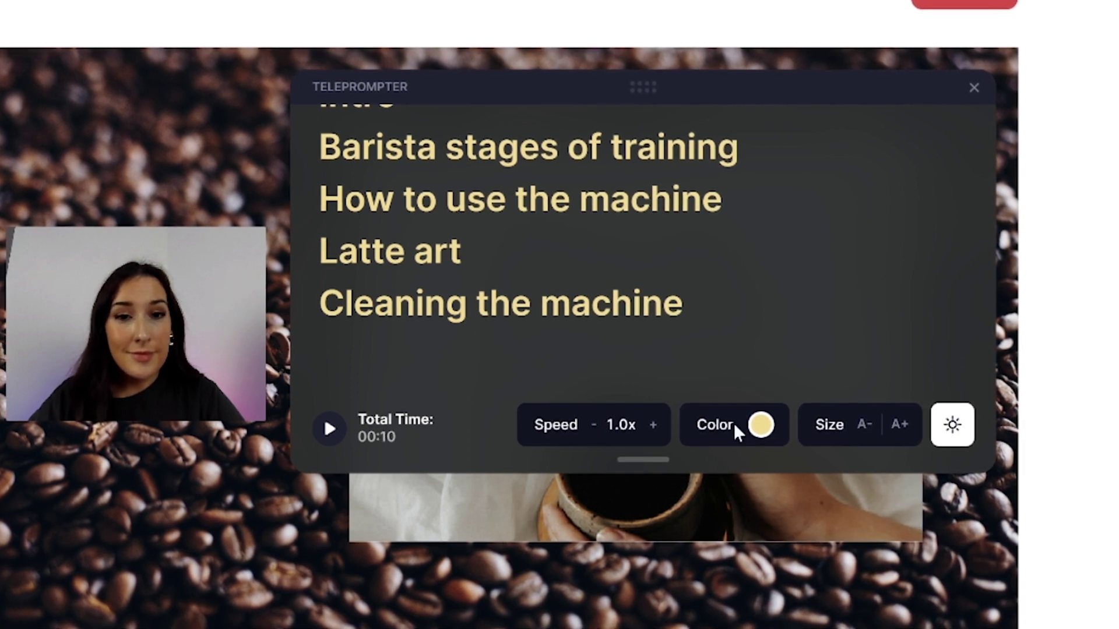
Keep the teleprompter in dark mode, dock it bottom-right, and start recording.
{"action": "left_click", "coordinate": [760, 426]}
{"action": "left_click", "coordinate": [806, 386]}
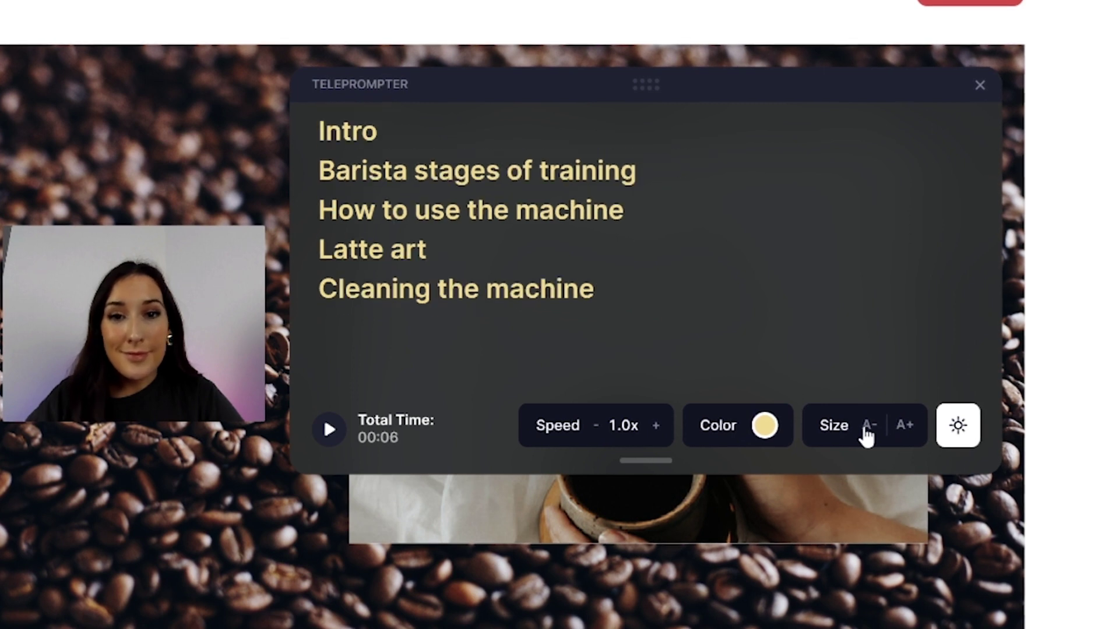
{"action": "left_click", "coordinate": [949, 434]}
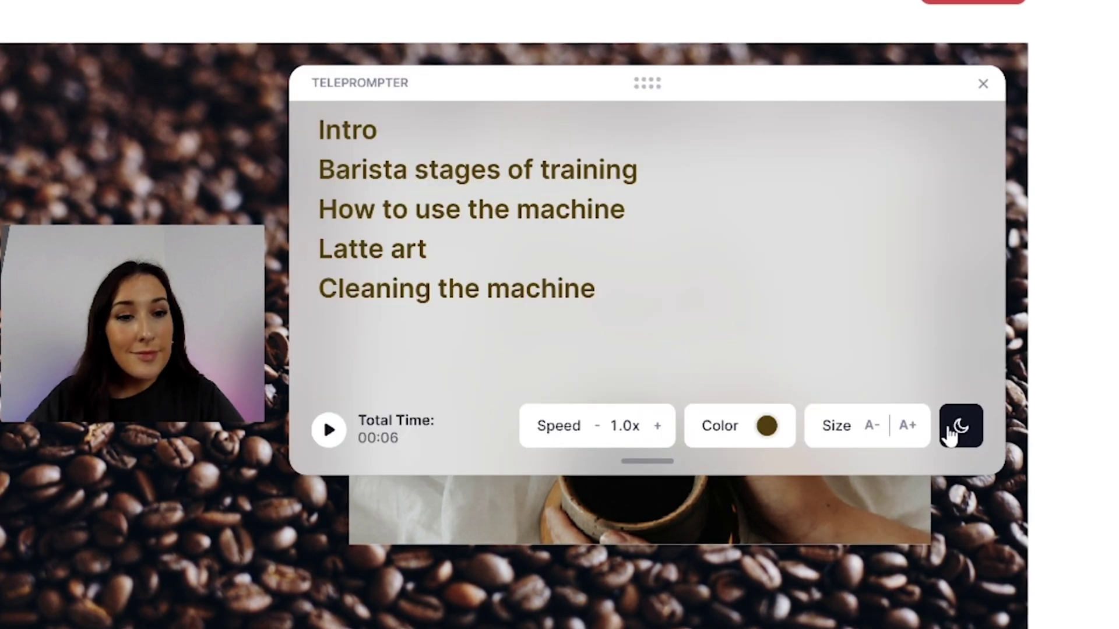
{"action": "left_click", "coordinate": [950, 434]}
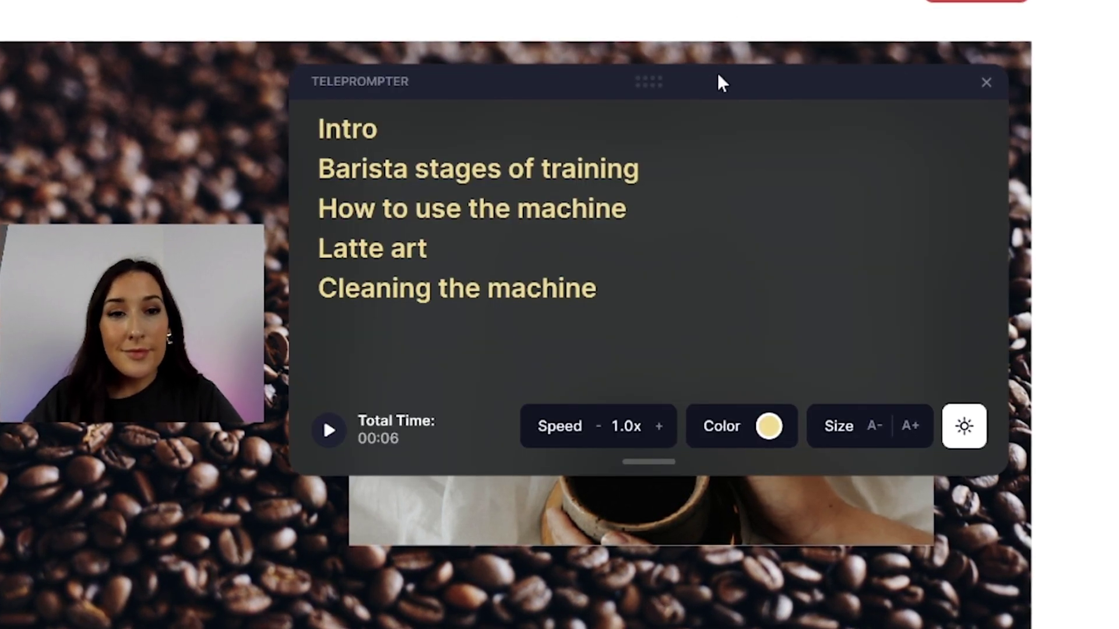
{"action": "left_click_drag", "start_coordinate": [718, 81], "coordinate": [980, 442]}
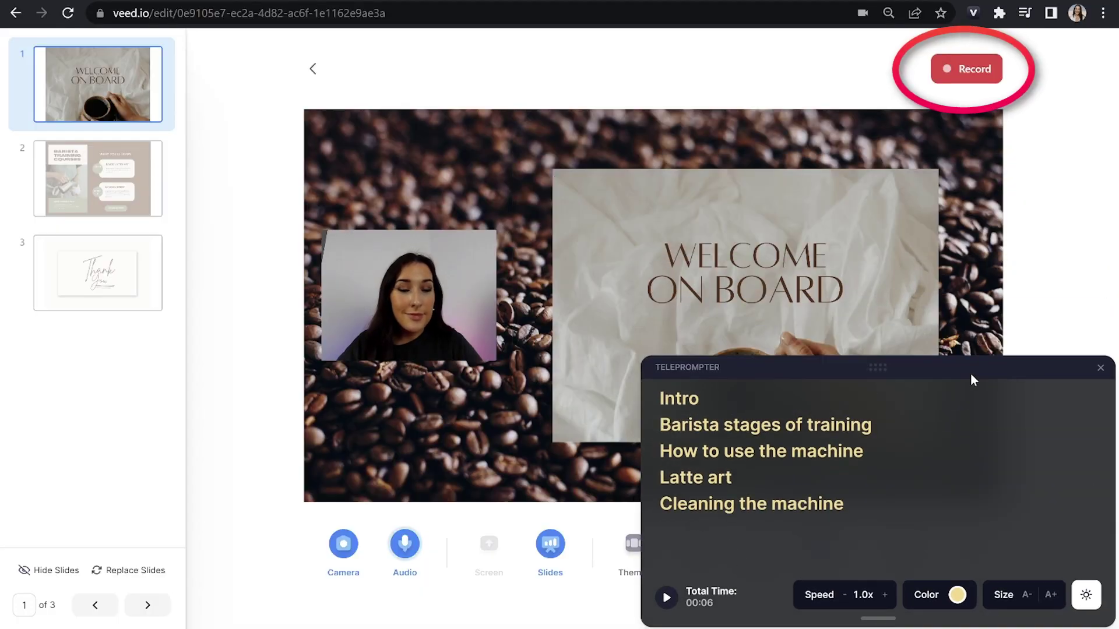
{"action": "left_click", "coordinate": [975, 76]}
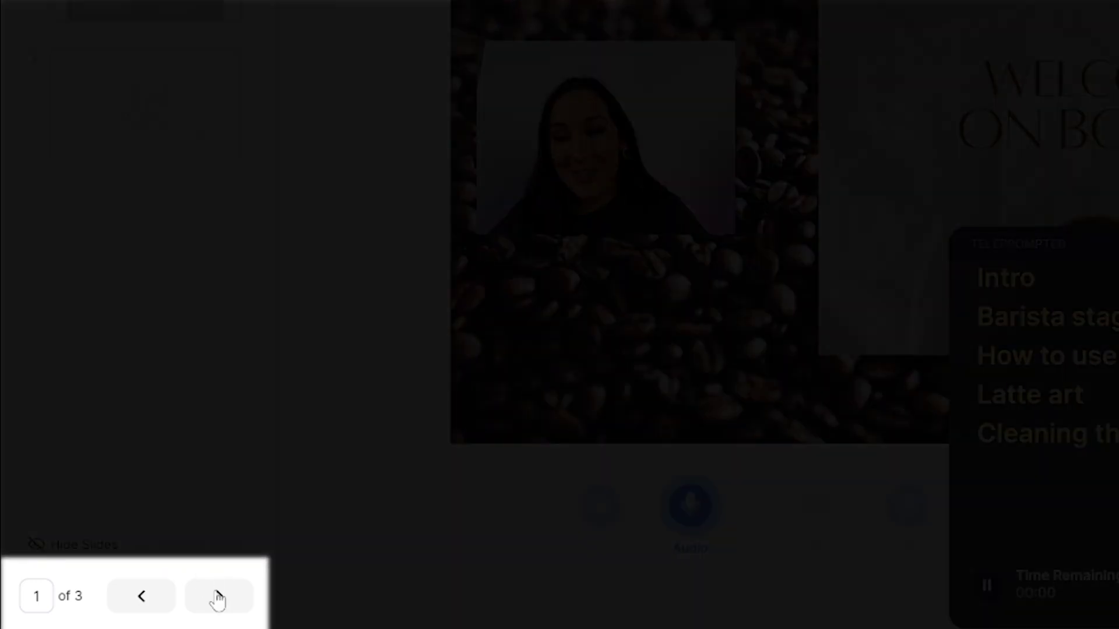
Advance to the Barista Training slide, stop the 9-second take, and add a new camera scene.
{"action": "left_click", "coordinate": [219, 597]}
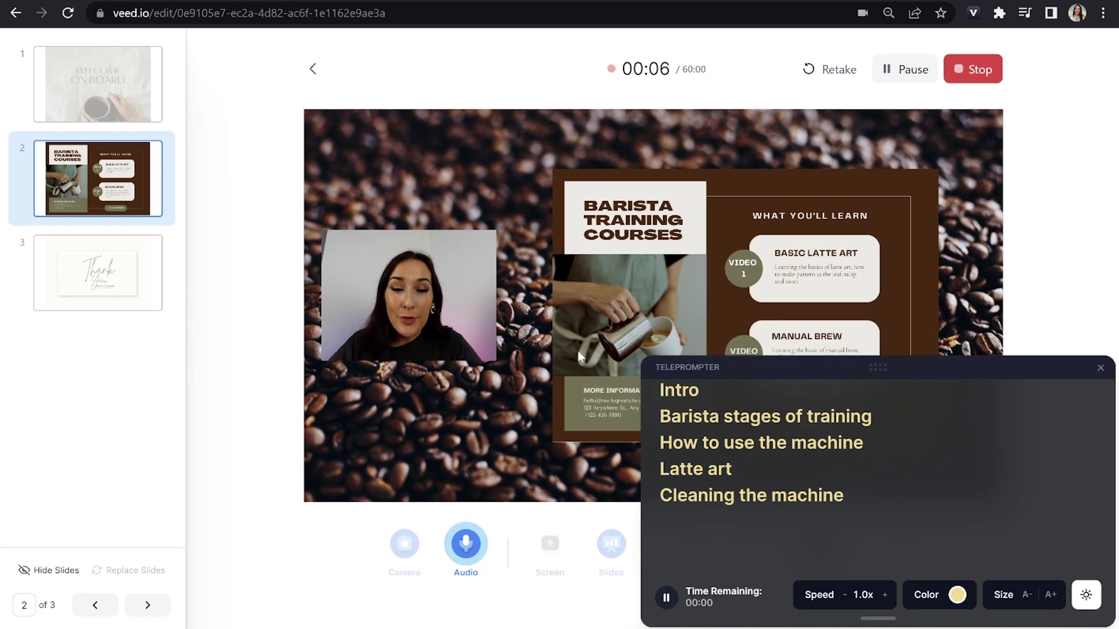
{"action": "left_click", "coordinate": [960, 76]}
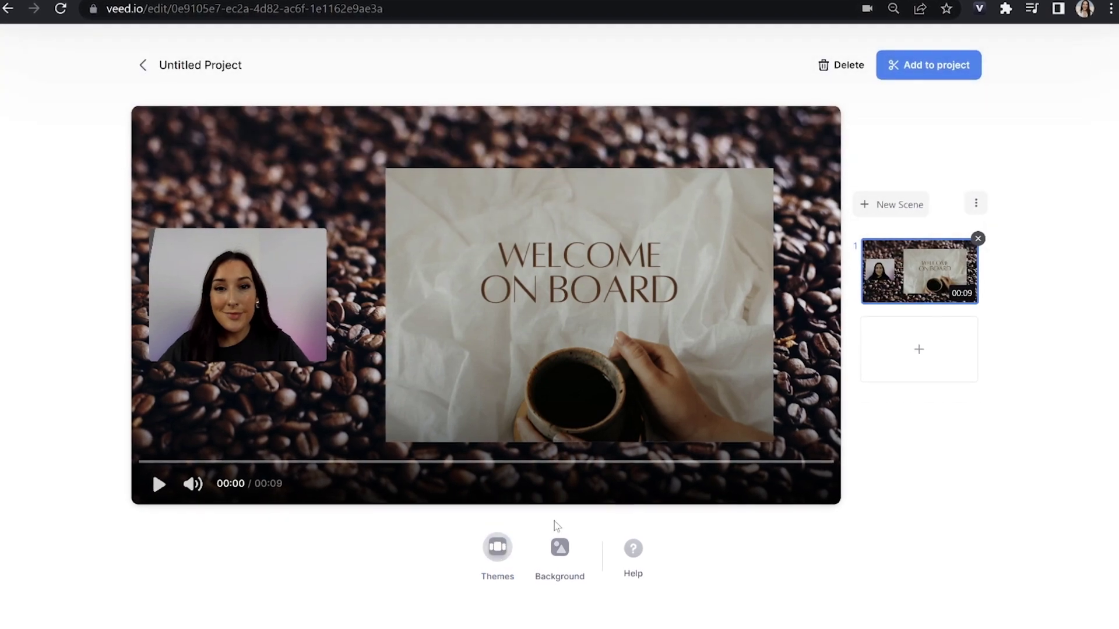
{"action": "left_click", "coordinate": [559, 547]}
{"action": "left_click", "coordinate": [558, 547]}
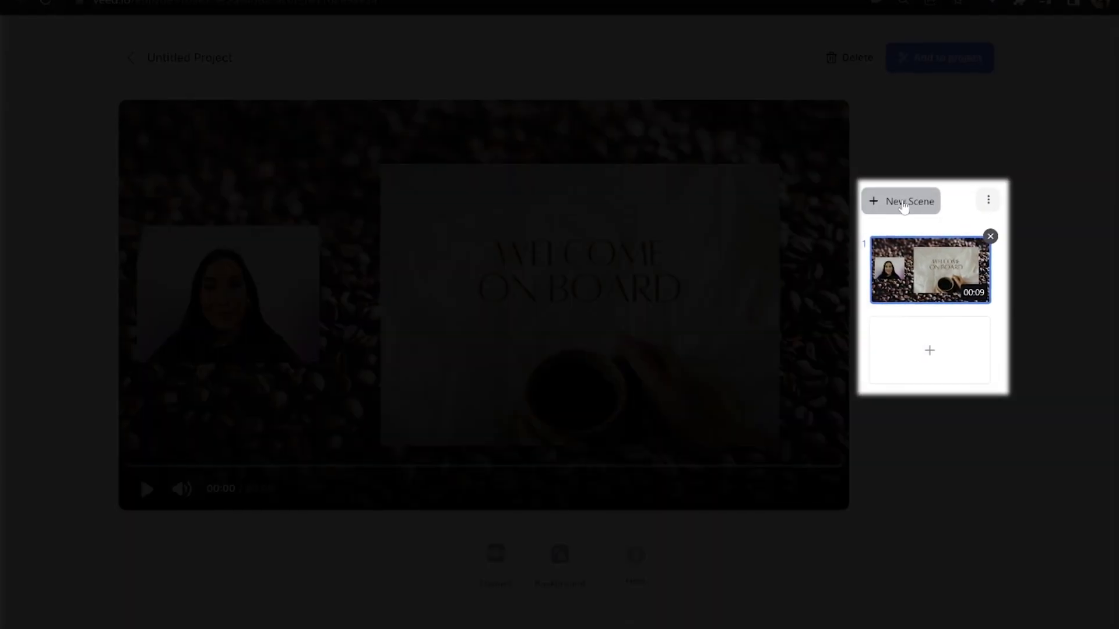
{"action": "left_click", "coordinate": [900, 203]}
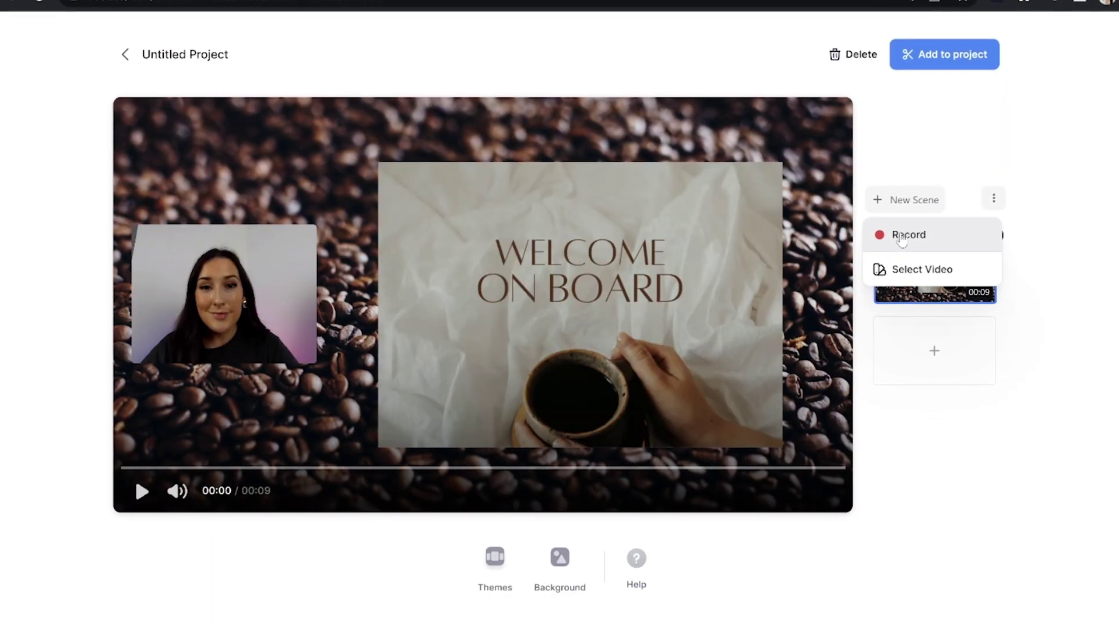
{"action": "left_click", "coordinate": [903, 235]}
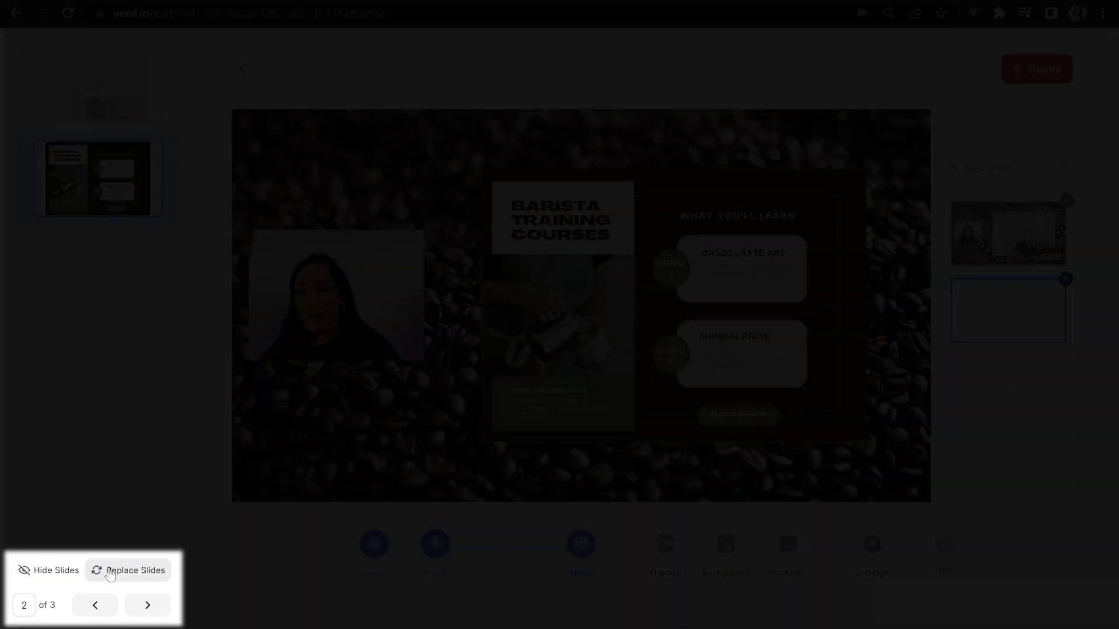
Replace the slides with the uploaded Coffee Shops carousel PDF.
{"action": "left_click", "coordinate": [110, 571]}
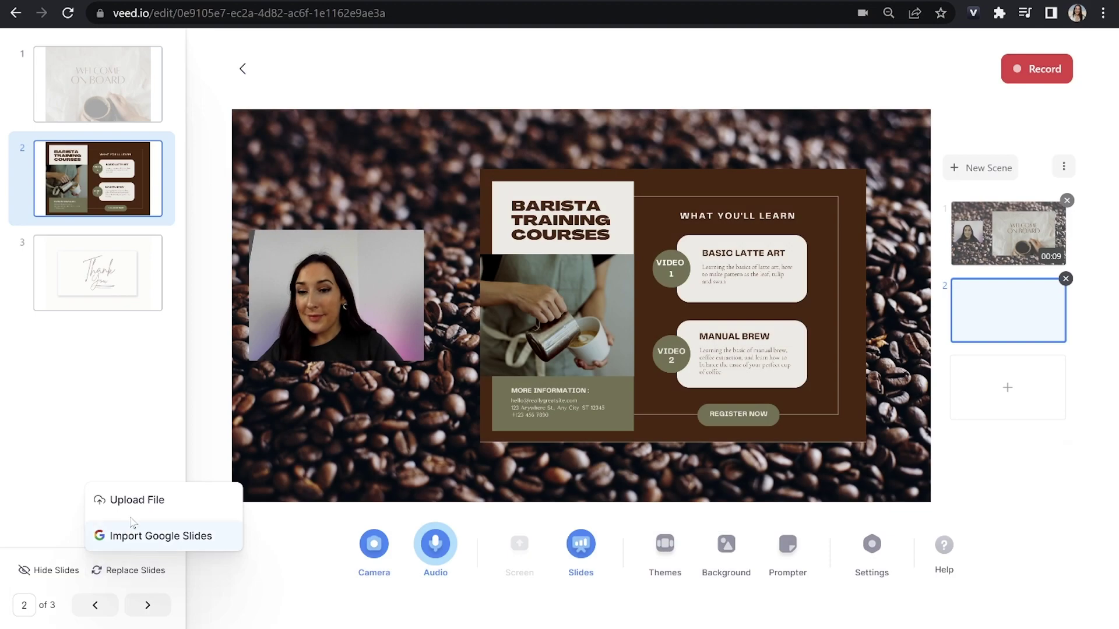
{"action": "left_click", "coordinate": [137, 501]}
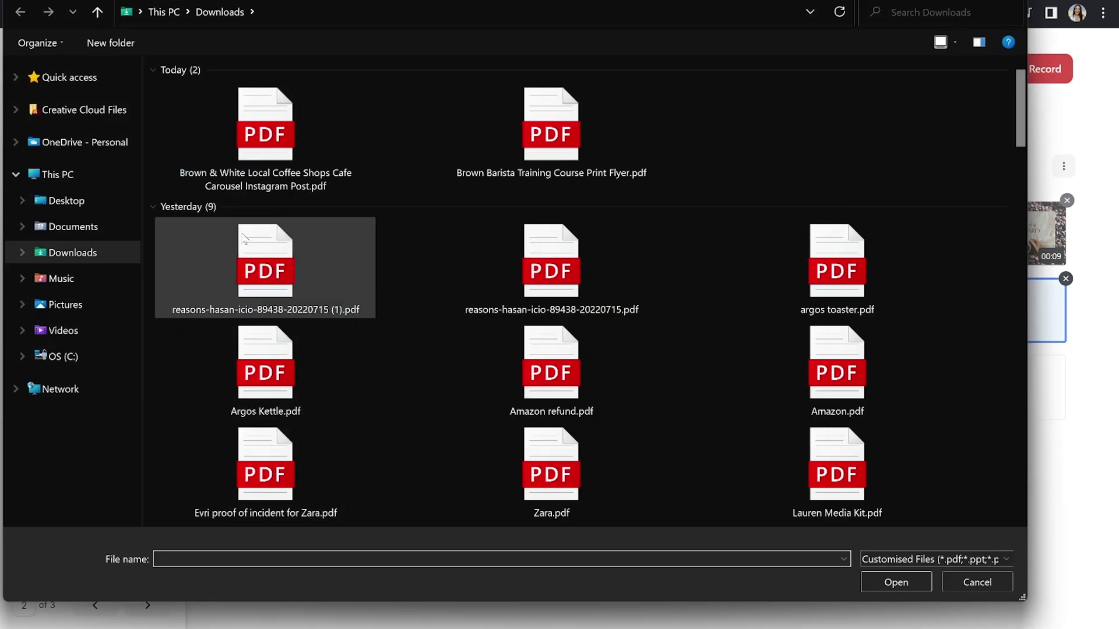
{"action": "left_click", "coordinate": [258, 177]}
{"action": "double_click", "coordinate": [257, 177]}
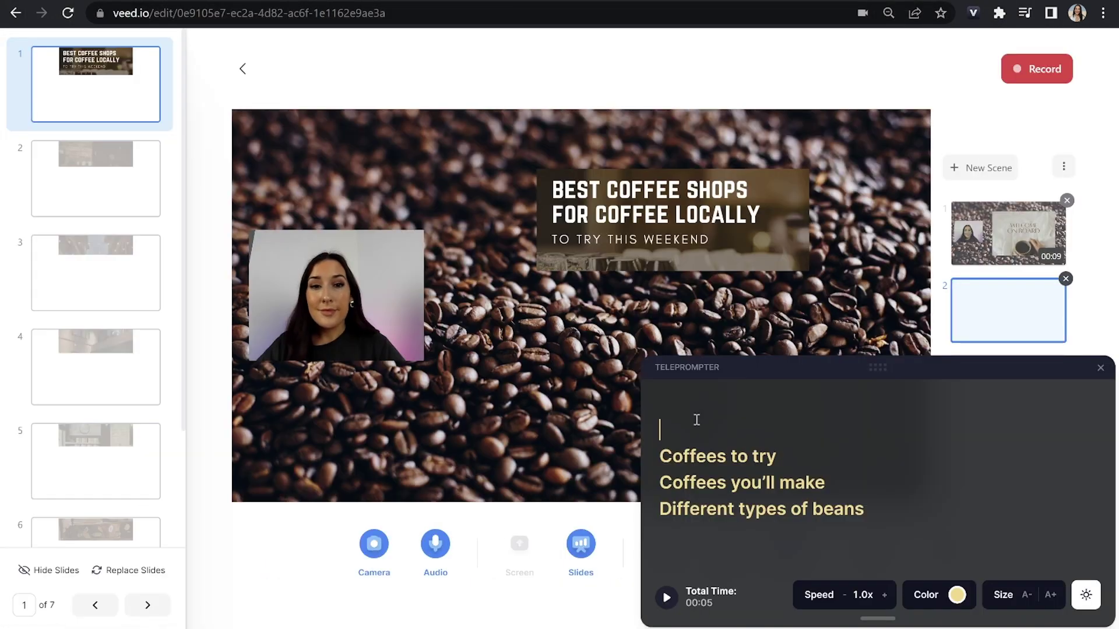
Record and stop the 7-second second scene presenting the coffee-shop slides.
{"action": "left_click", "coordinate": [691, 423]}
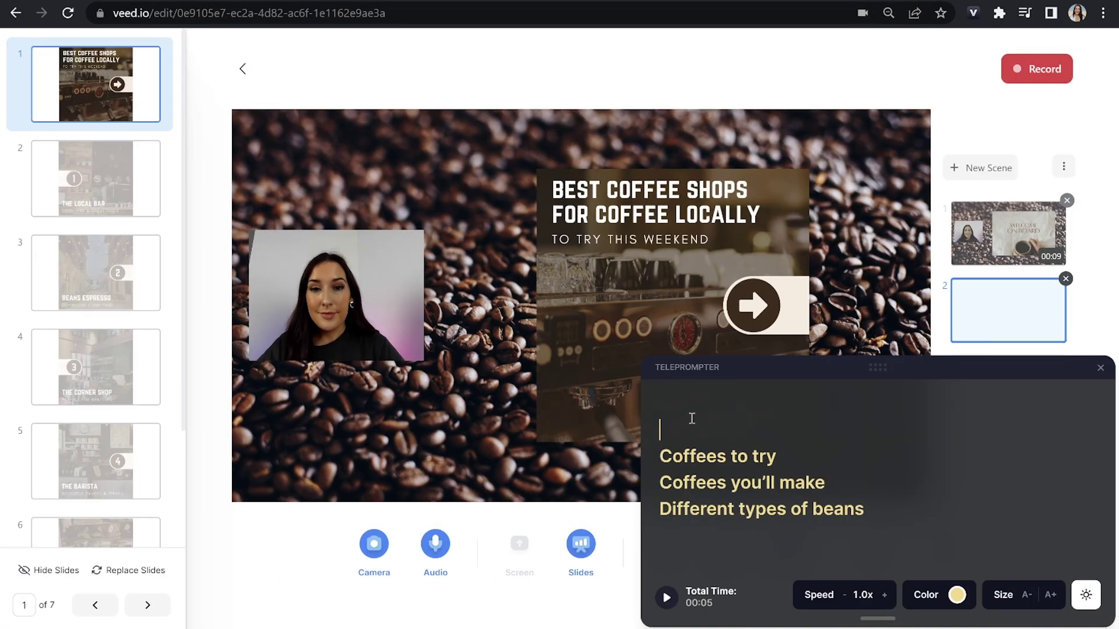
{"action": "left_click", "coordinate": [1035, 75]}
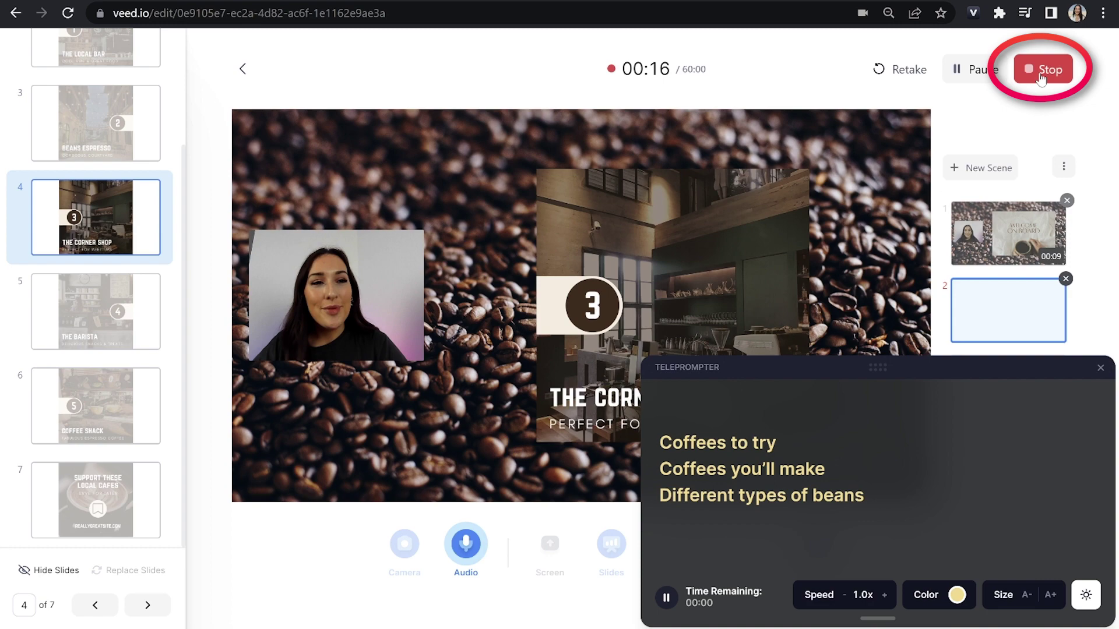
{"action": "left_click", "coordinate": [1040, 70]}
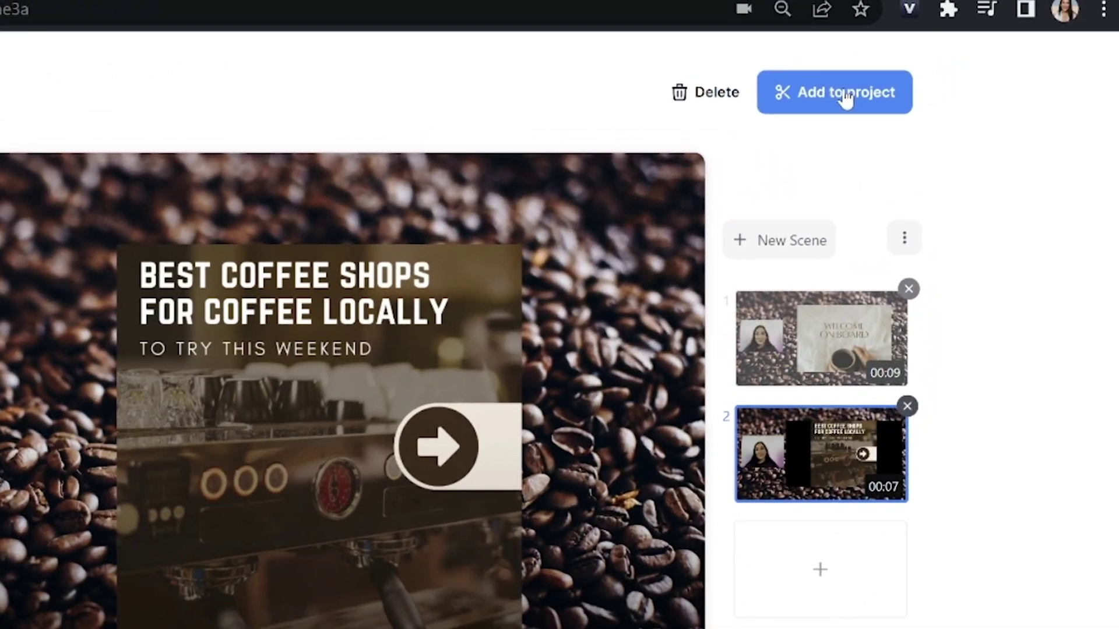
Add both recorded scenes to the project's editing timeline.
{"action": "left_click", "coordinate": [868, 92]}
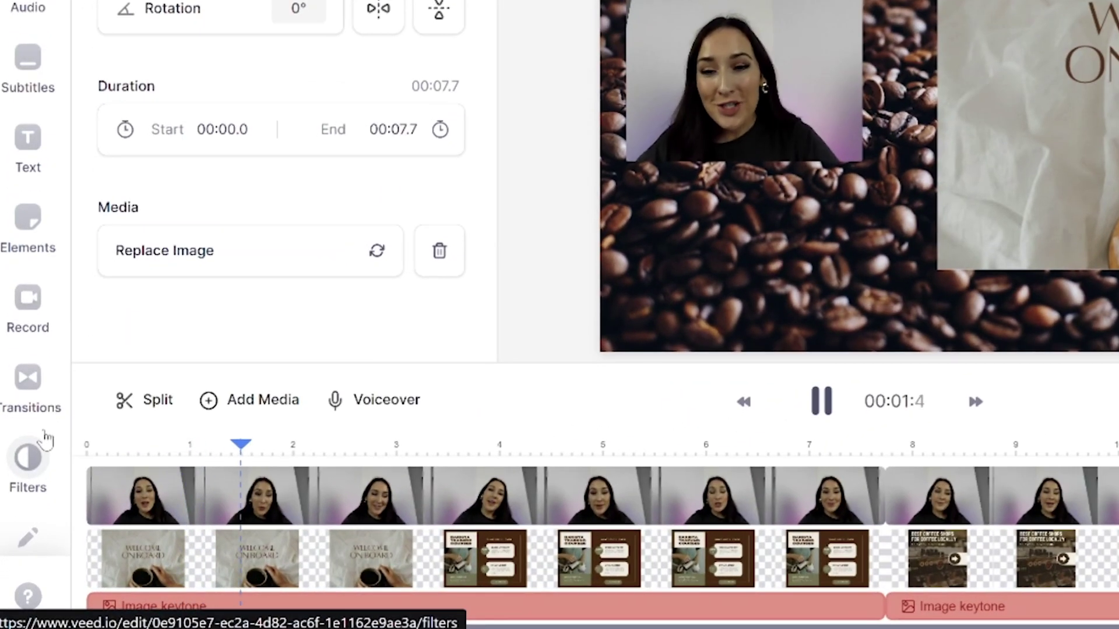
Split the opening scene's clips at 2 s and 3 s and delete the middle piece.
{"action": "left_click", "coordinate": [185, 564]}
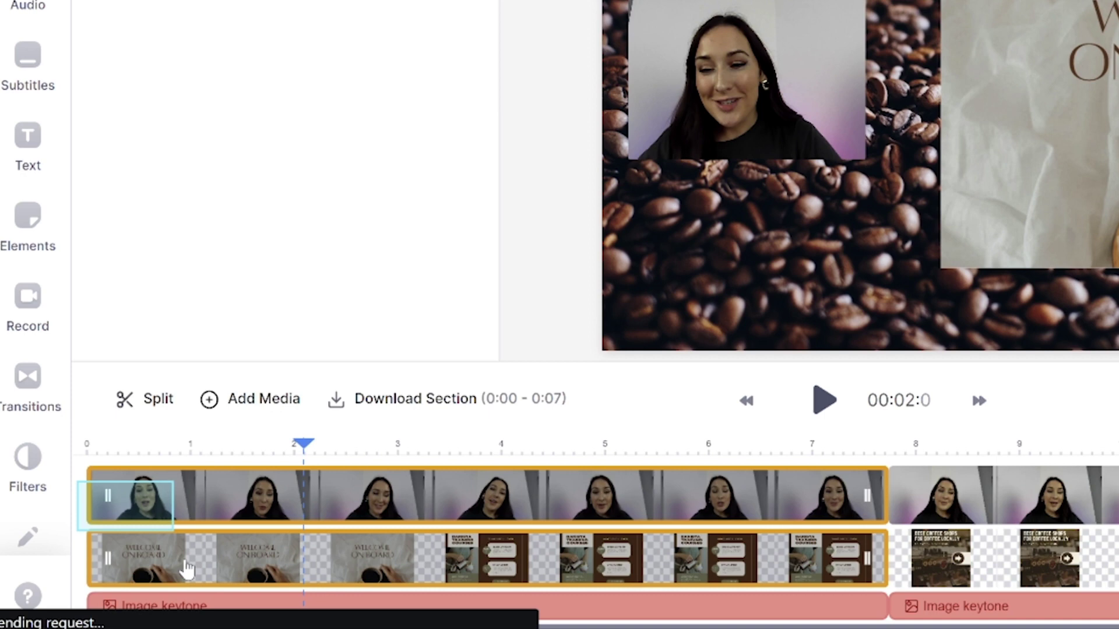
{"action": "left_click", "coordinate": [142, 401]}
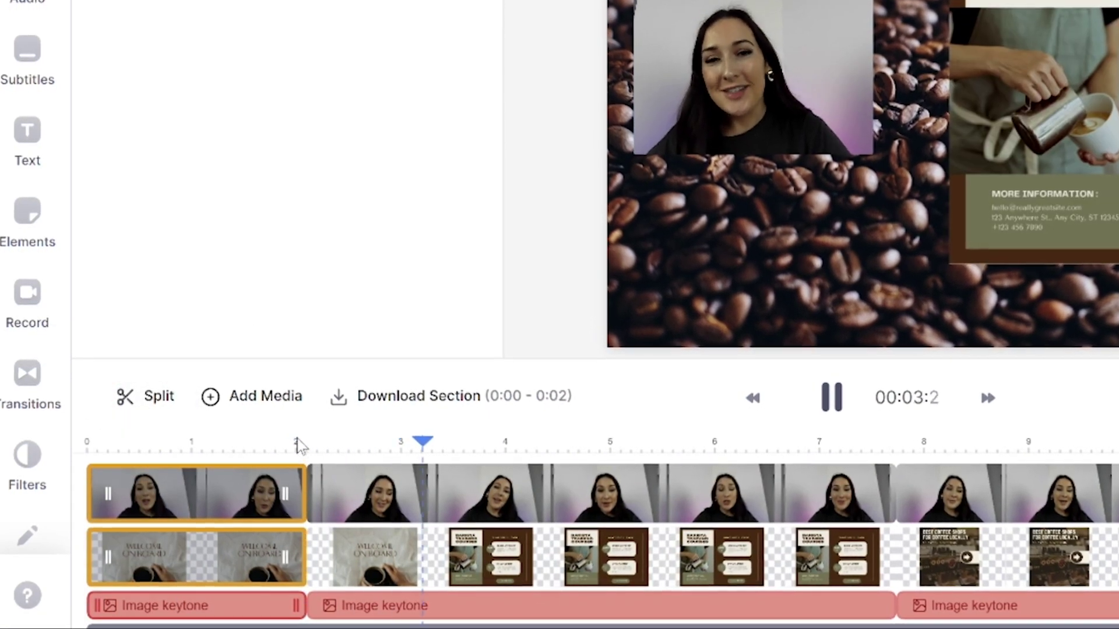
{"action": "left_click", "coordinate": [389, 497]}
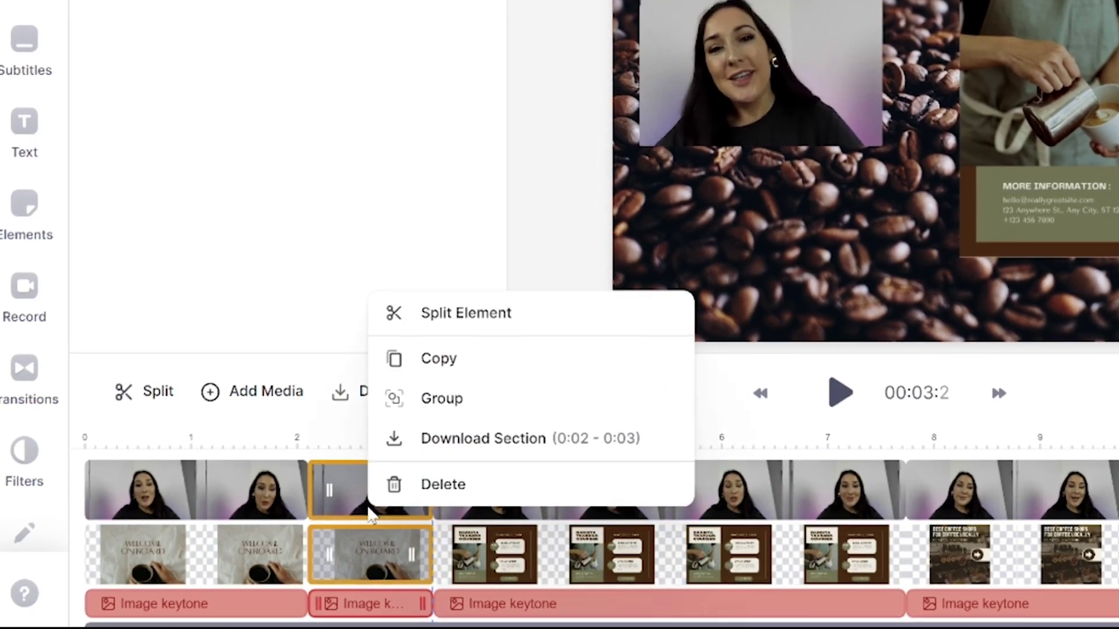
{"action": "left_click", "coordinate": [415, 484]}
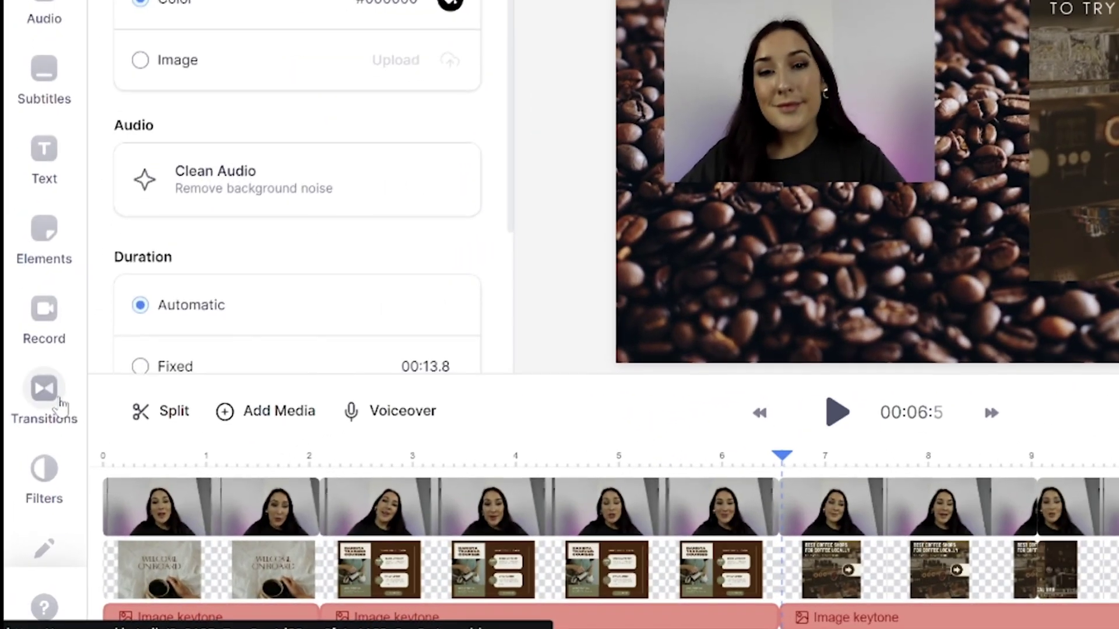
Apply a Cross Blur transition at the cut between the two scenes.
{"action": "left_click", "coordinate": [46, 390]}
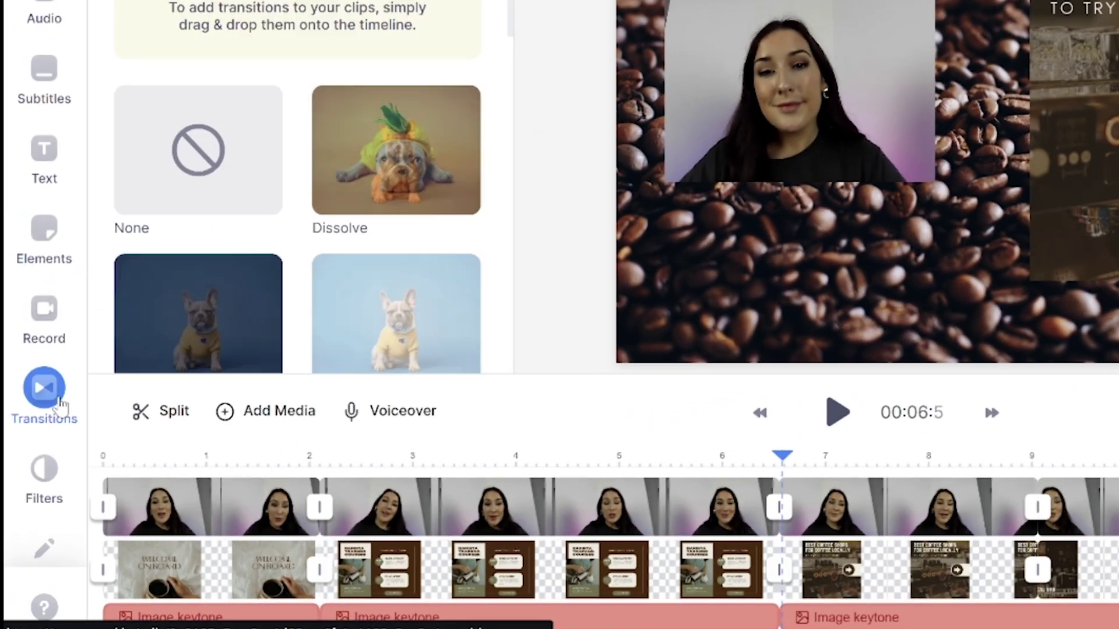
{"action": "left_click_drag", "start_coordinate": [515, 1], "coordinate": [520, 108]}
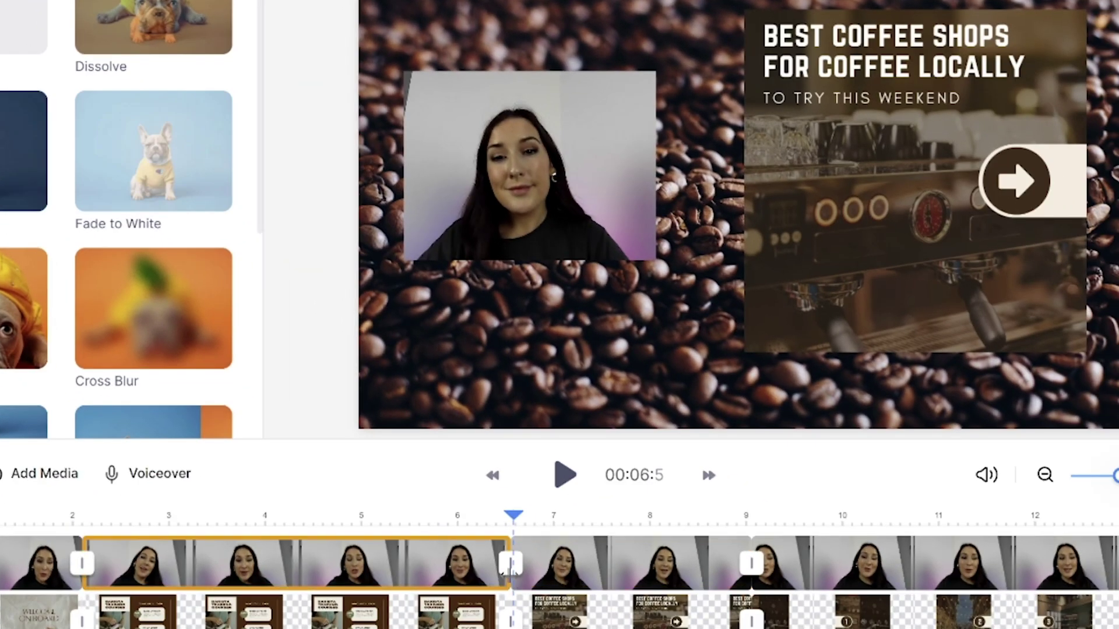
{"action": "left_click", "coordinate": [143, 344]}
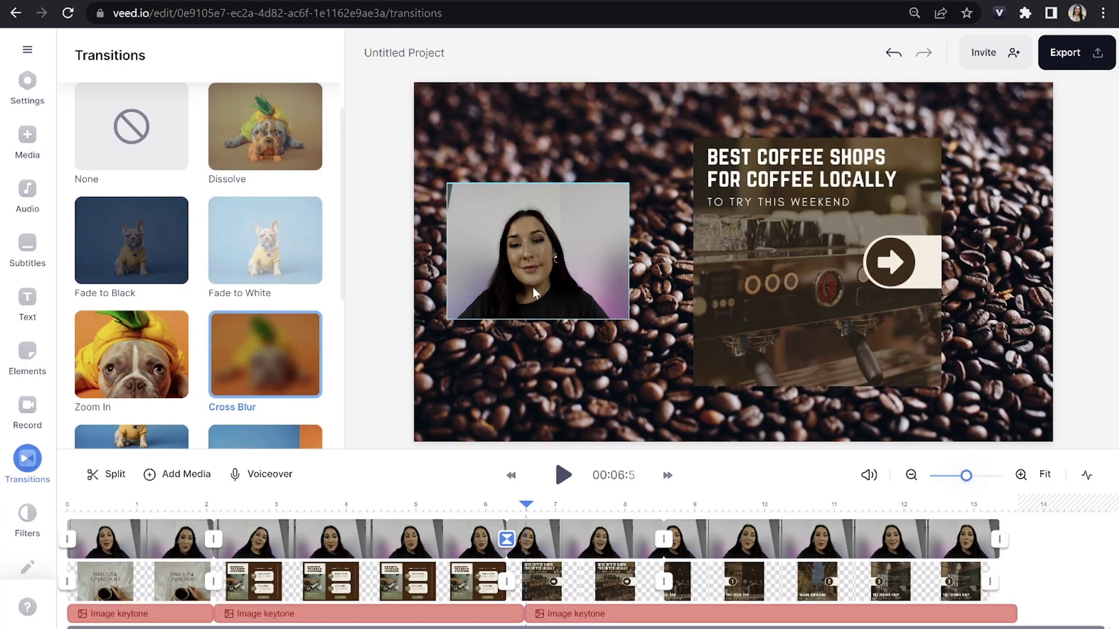
{"action": "left_click", "coordinate": [533, 287]}
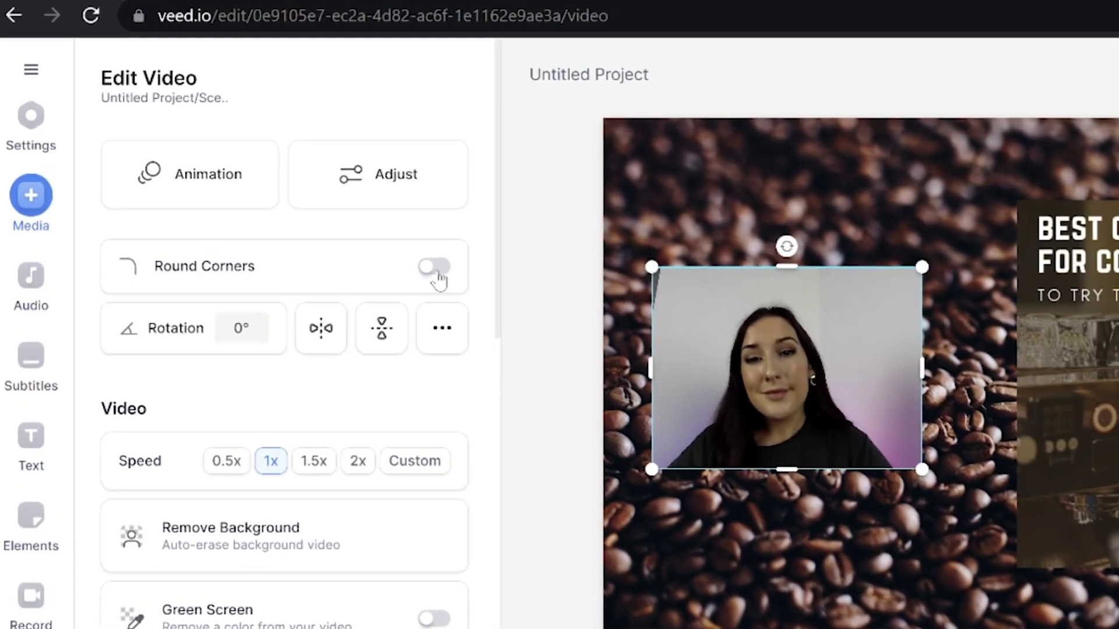
Round the webcam's corners to 100 and drag it up and to the right.
{"action": "left_click", "coordinate": [299, 184]}
{"action": "left_click", "coordinate": [195, 330]}
{"action": "double_click", "coordinate": [195, 330]}
{"action": "type", "text": "100"}
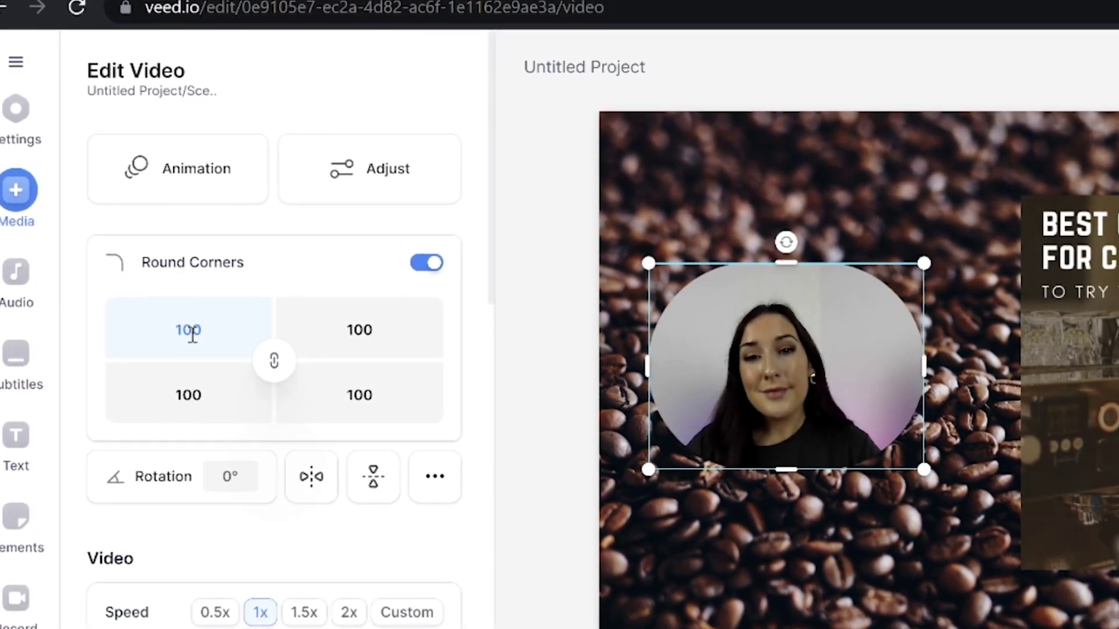
{"action": "left_click_drag", "start_coordinate": [745, 329], "coordinate": [808, 209]}
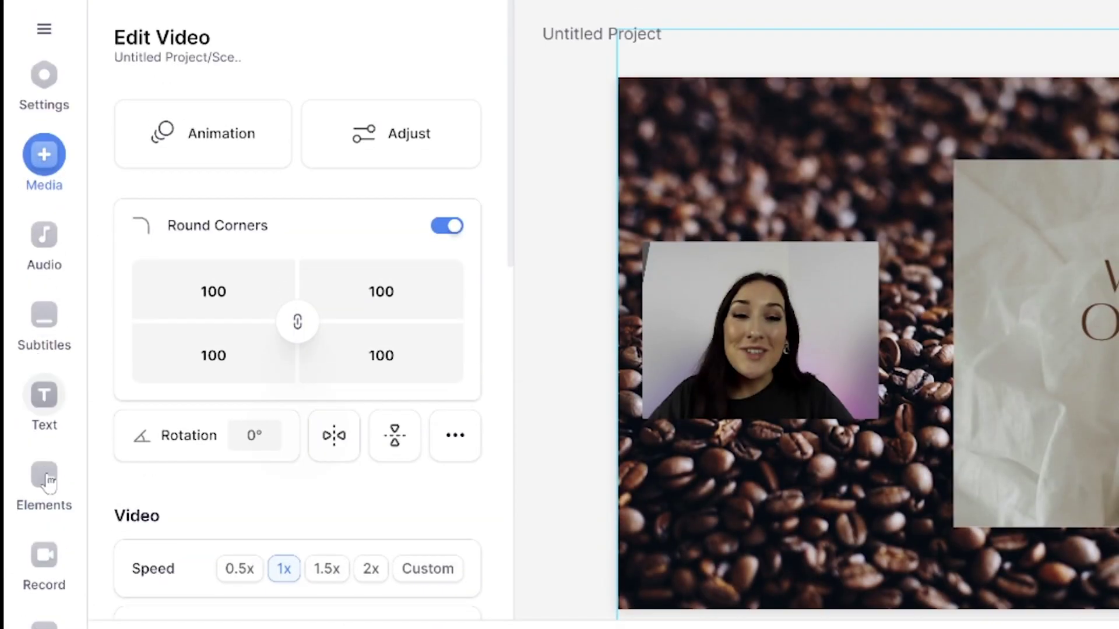
Search GIFs for 'welcome' and add the ringmaster WELCOME! GIF to the scene.
{"action": "left_click", "coordinate": [44, 476]}
{"action": "scroll", "coordinate": [474, 192], "scroll_direction": "down", "scroll_amount": 10}
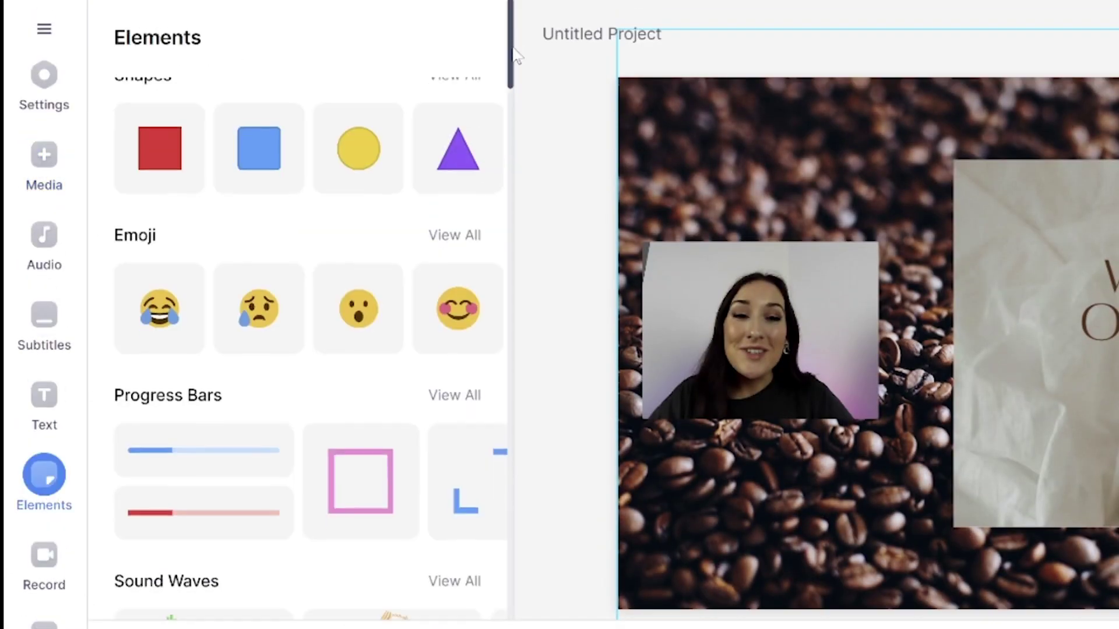
{"action": "scroll", "coordinate": [516, 140], "scroll_direction": "down", "scroll_amount": 3}
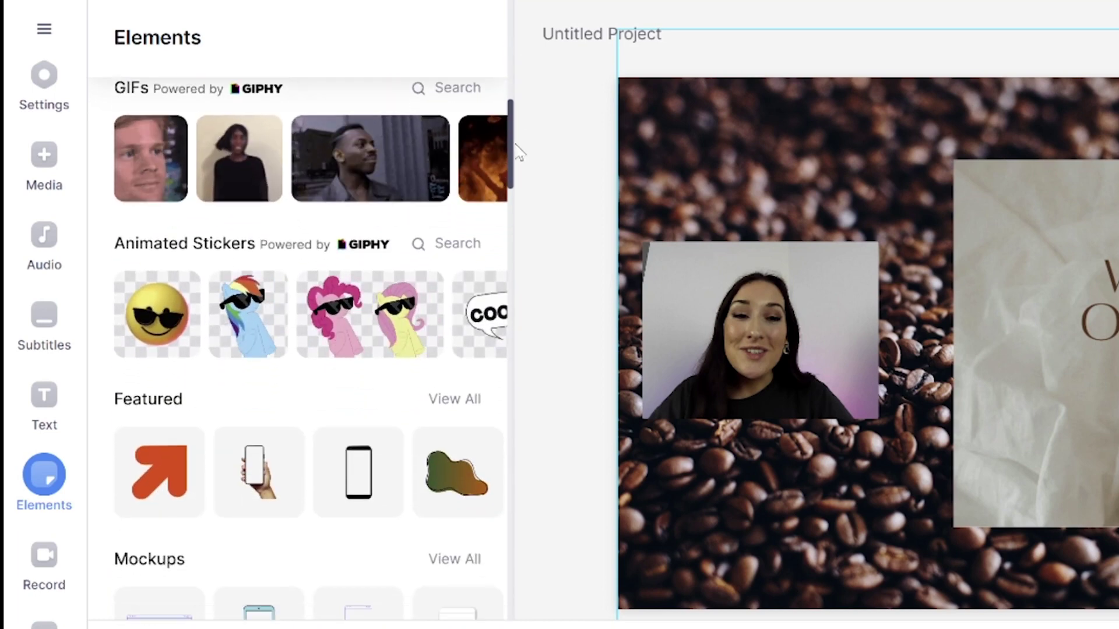
{"action": "scroll", "coordinate": [516, 153], "scroll_direction": "up", "scroll_amount": 1}
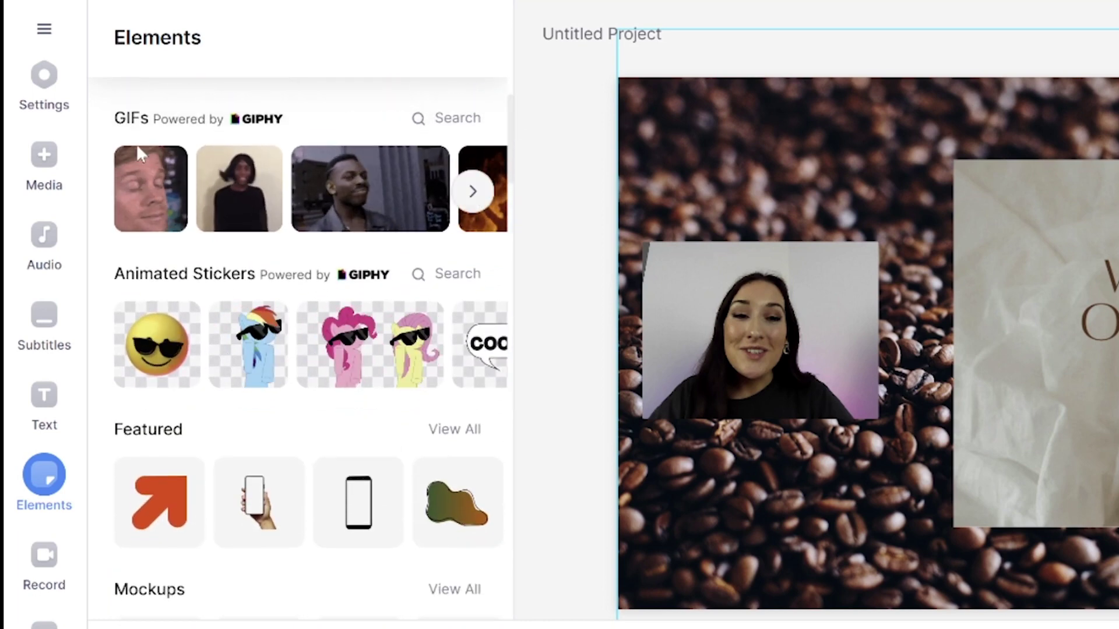
{"action": "left_click", "coordinate": [456, 121]}
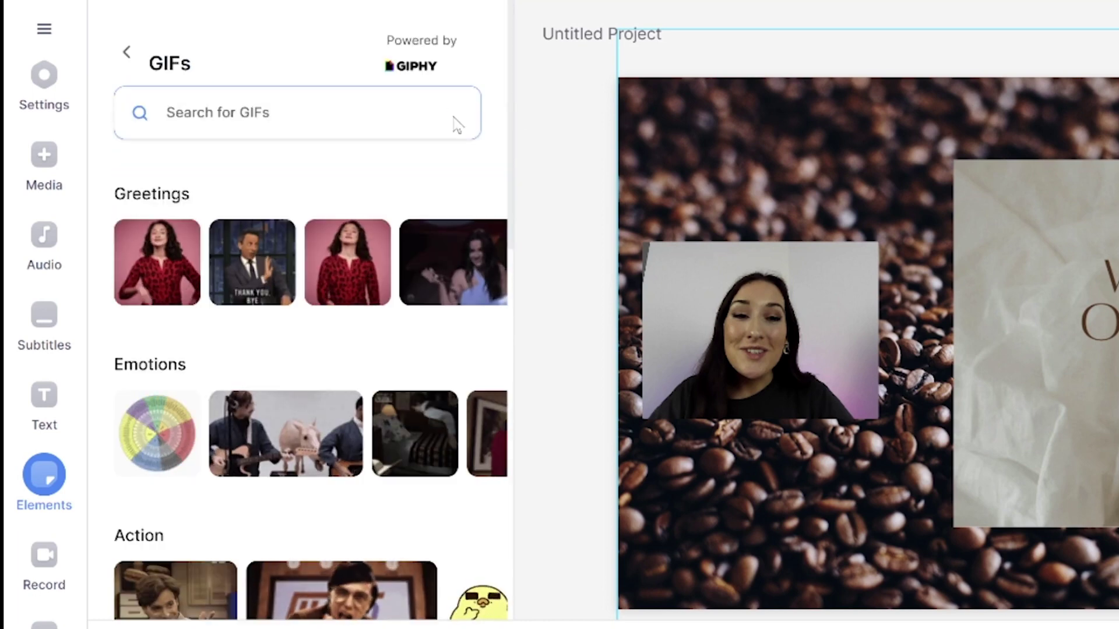
{"action": "type", "text": "welcome"}
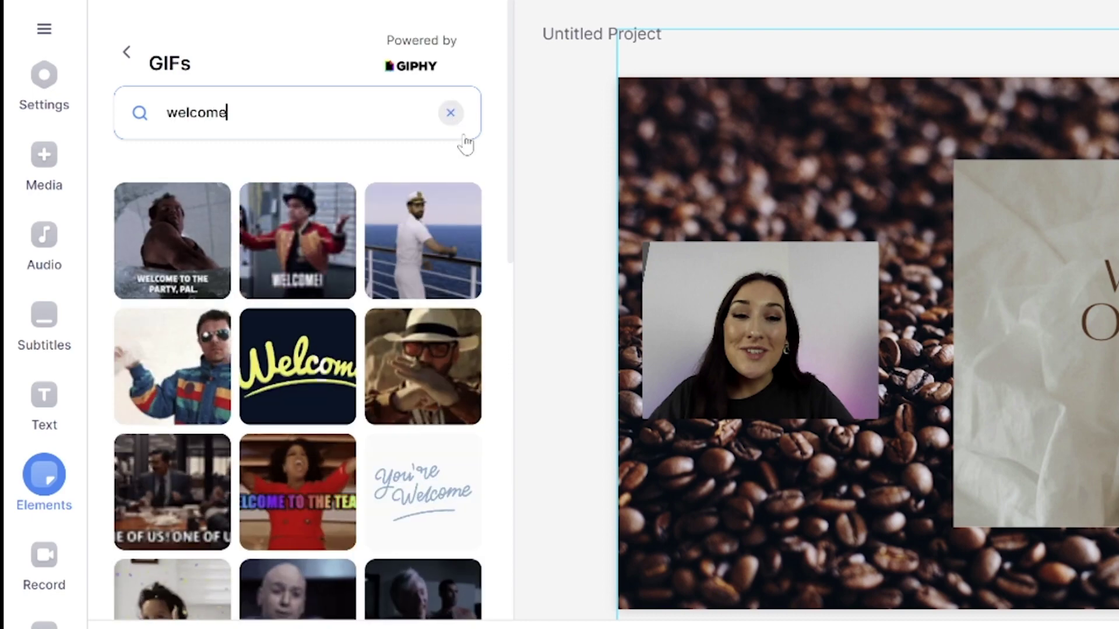
{"action": "left_click", "coordinate": [276, 243]}
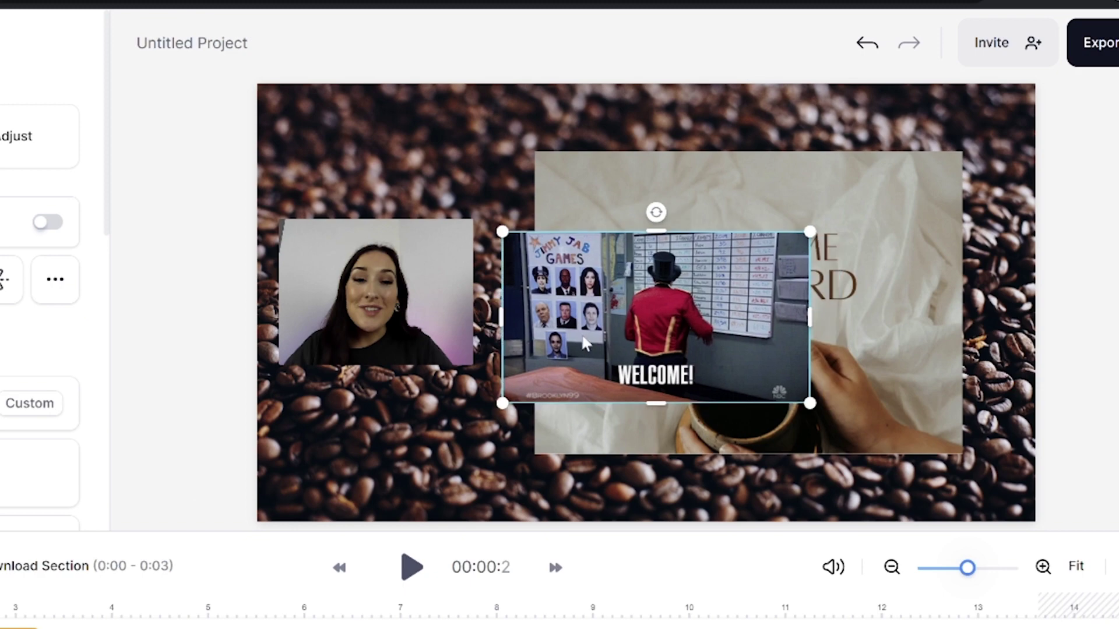
Place the WELCOME! GIF at the lower middle of the canvas, below the webcam.
{"action": "left_click_drag", "start_coordinate": [585, 344], "coordinate": [457, 449]}
{"action": "left_click", "coordinate": [431, 207]}
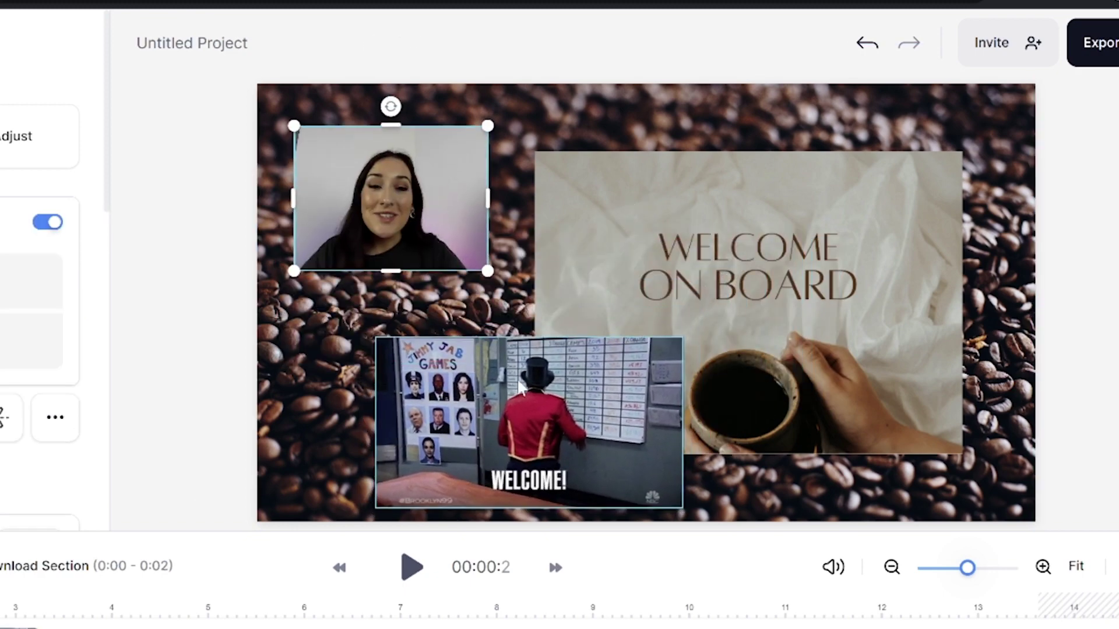
{"action": "left_click_drag", "start_coordinate": [511, 391], "coordinate": [466, 350]}
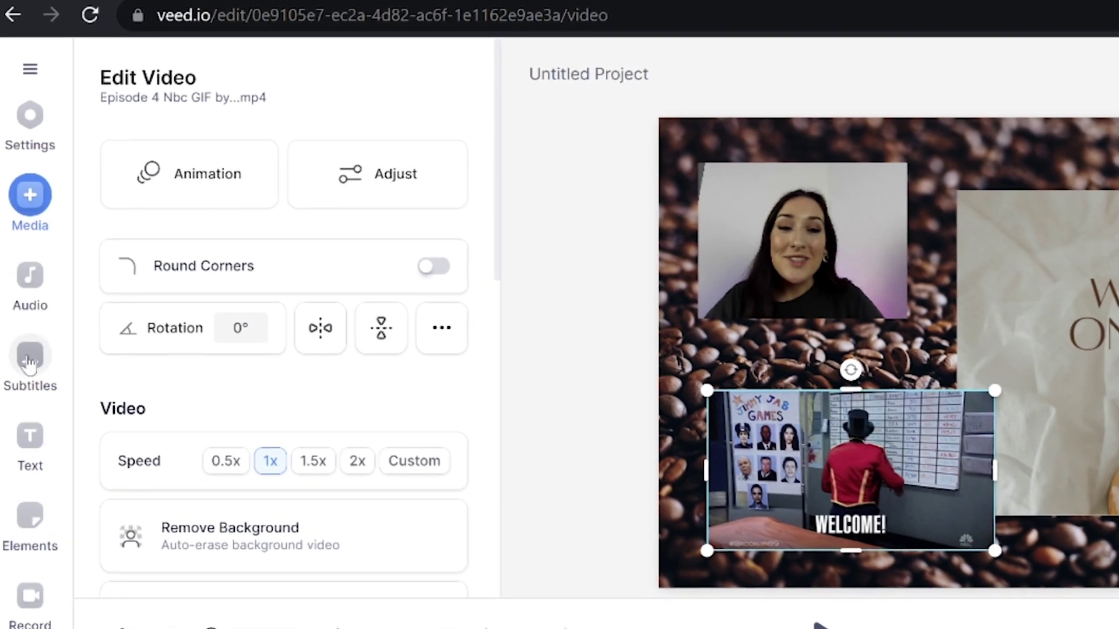
{"action": "left_click", "coordinate": [29, 361]}
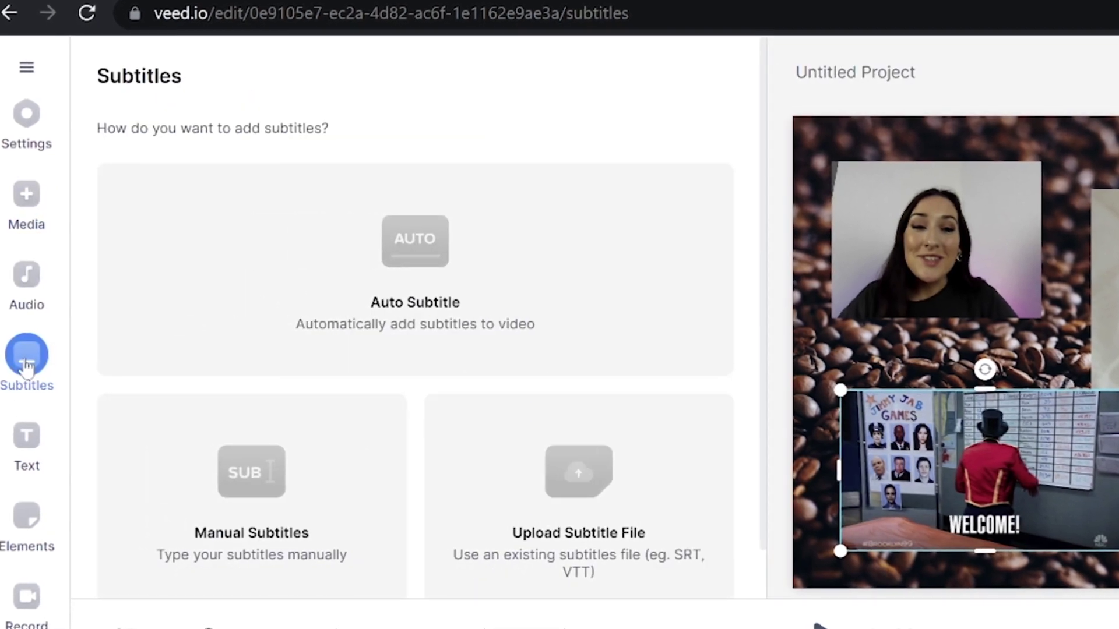
Auto-create subtitles and fix the fourth line to read 'Okay guys, these are the best coffee shops'.
{"action": "left_click", "coordinate": [375, 320]}
{"action": "left_click", "coordinate": [370, 394]}
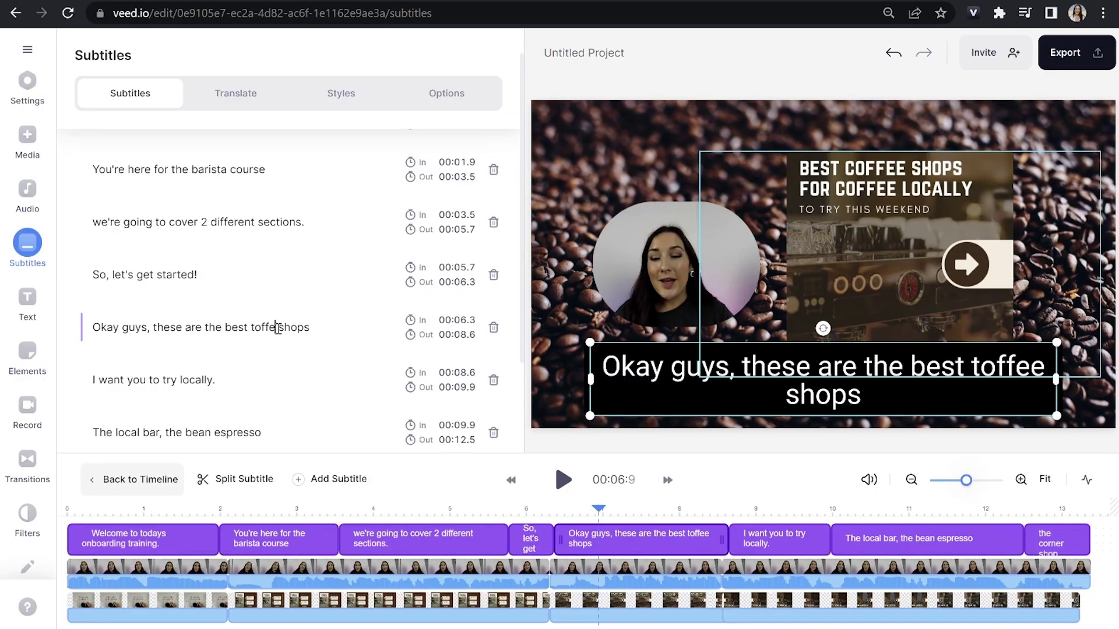
{"action": "key", "text": "BackSpace"}
{"action": "key", "text": "BackSpace"}
{"action": "key", "text": "BackSpace"}
{"action": "key", "text": "BackSpace"}
{"action": "key", "text": "BackSpace"}
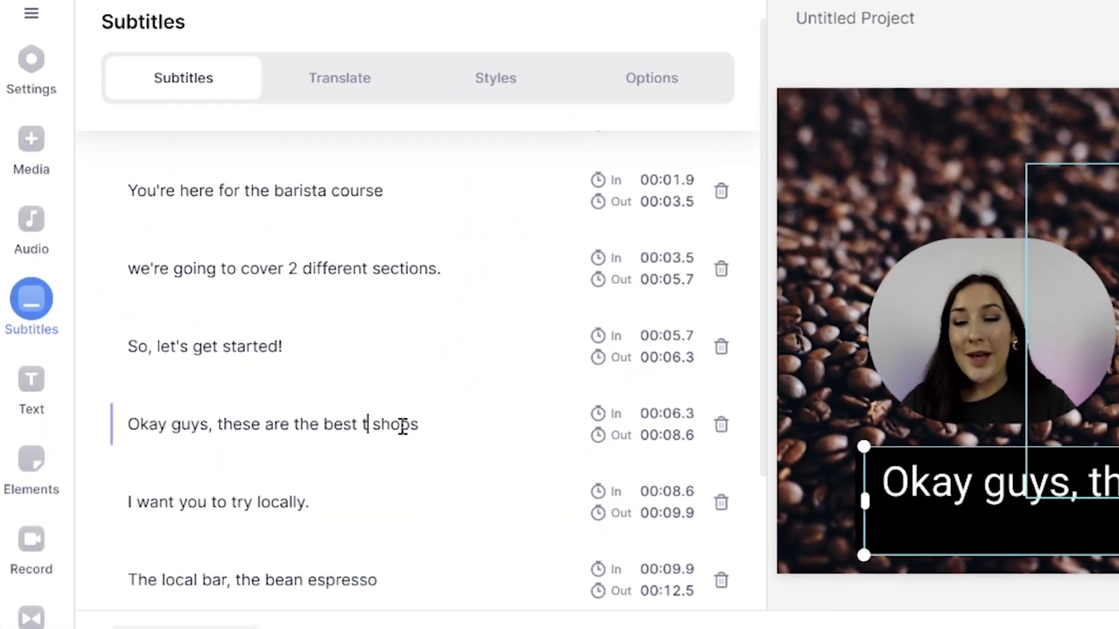
{"action": "type", "text": "coffee"}
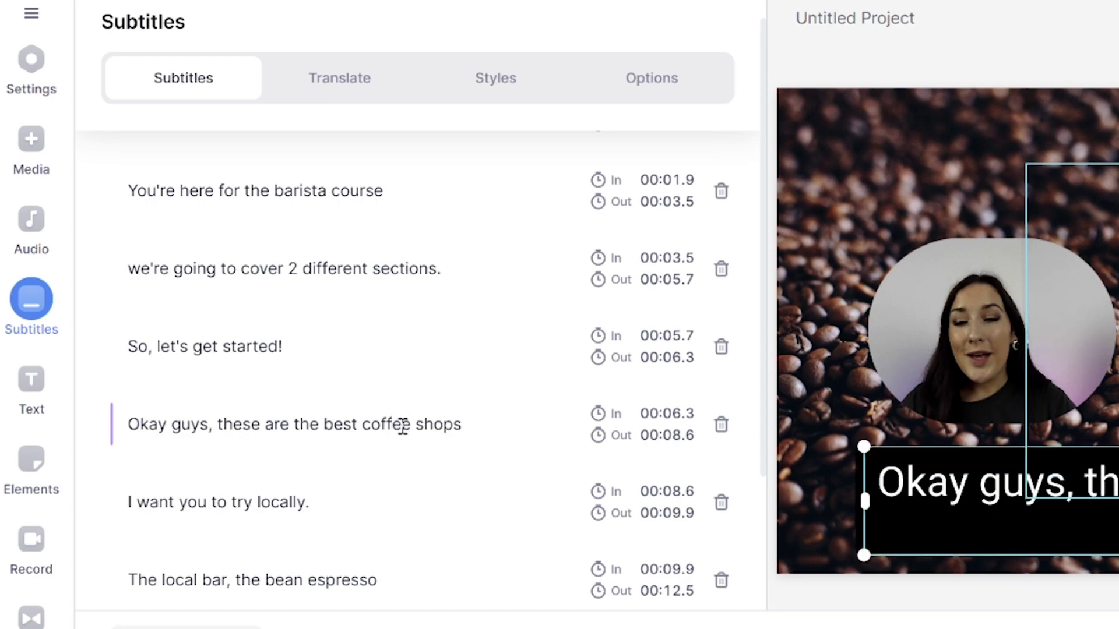
{"action": "left_click", "coordinate": [500, 86]}
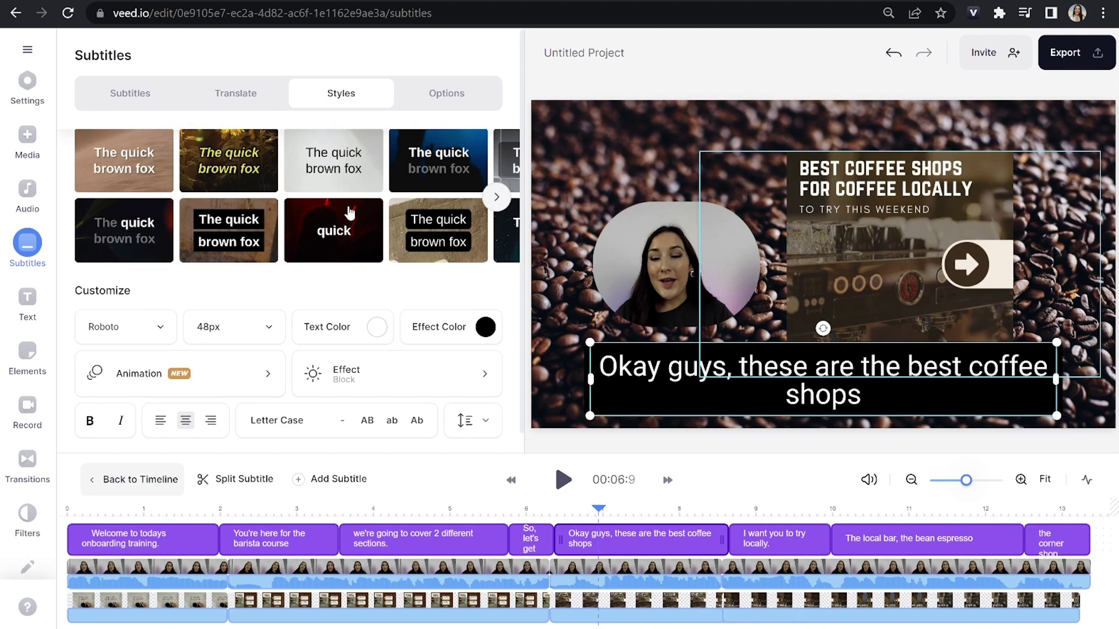
Set the subtitle font to Bebas Neue, size 36px, with yellow text colour.
{"action": "left_click", "coordinate": [145, 335]}
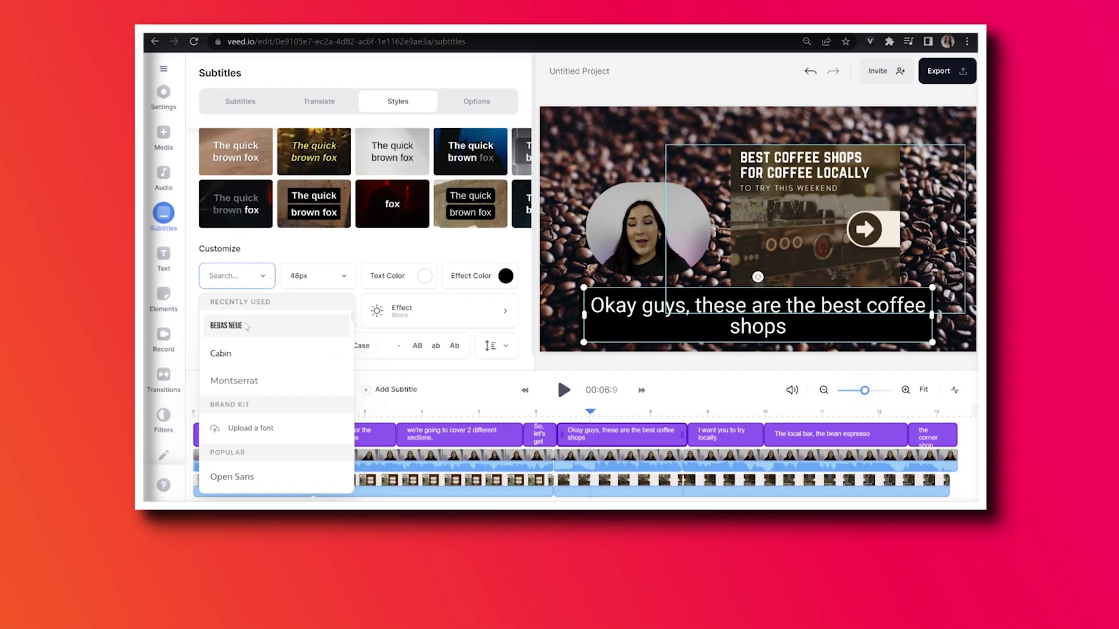
{"action": "left_click", "coordinate": [225, 324]}
{"action": "left_click", "coordinate": [324, 283]}
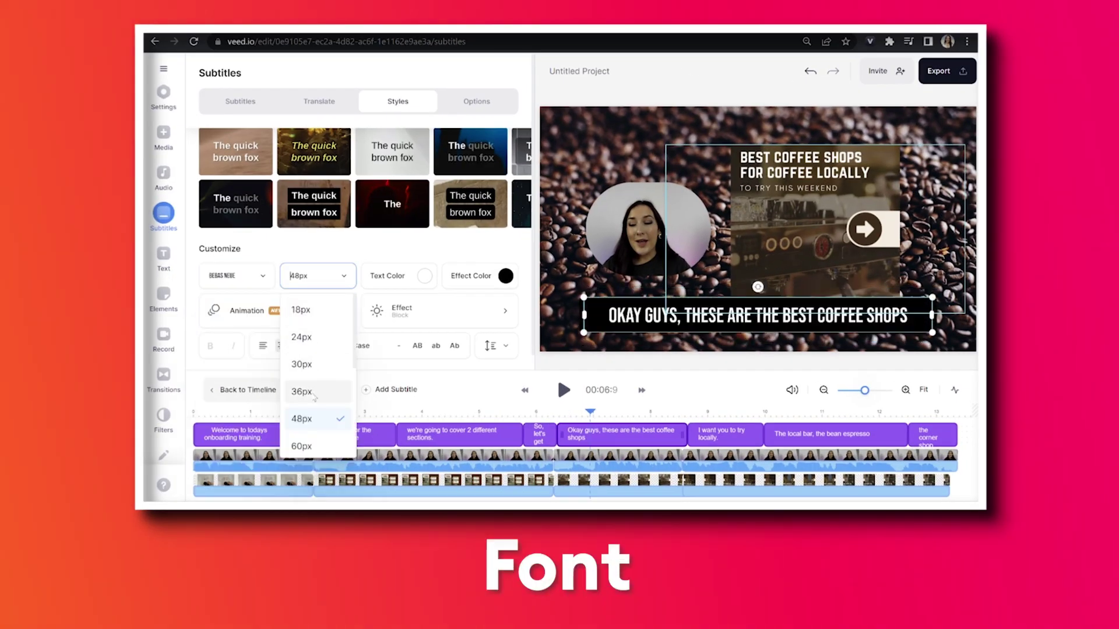
{"action": "left_click", "coordinate": [301, 391]}
{"action": "left_click", "coordinate": [424, 276]}
{"action": "left_click", "coordinate": [313, 363]}
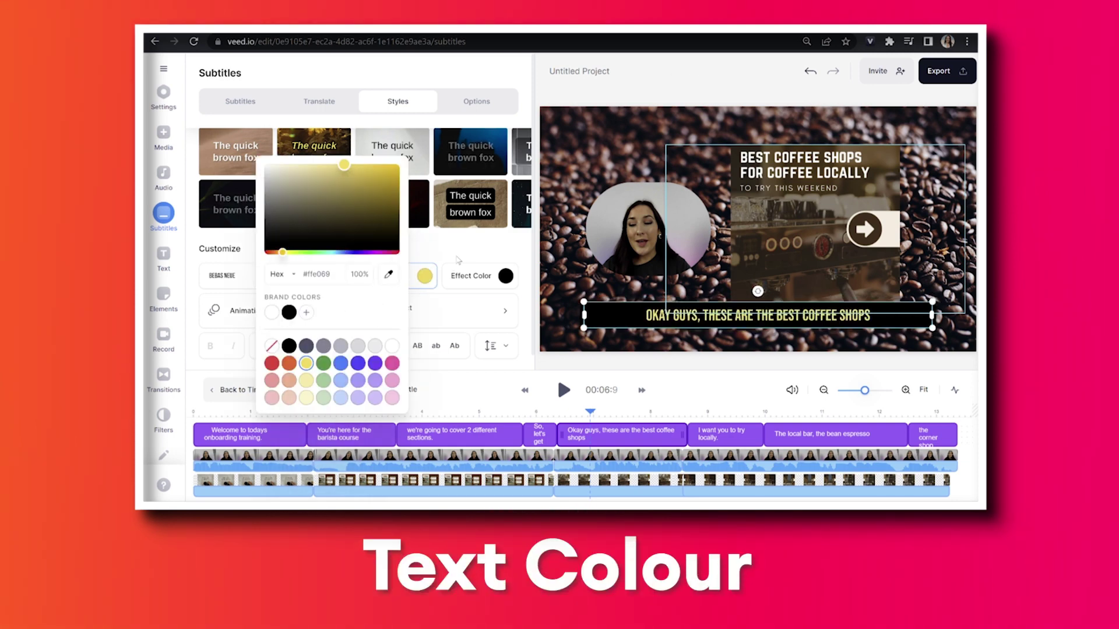
Give the subtitles the Reveal animation and move on to choosing their effect.
{"action": "left_click", "coordinate": [505, 275]}
{"action": "left_click", "coordinate": [505, 310]}
{"action": "left_click", "coordinate": [505, 310]}
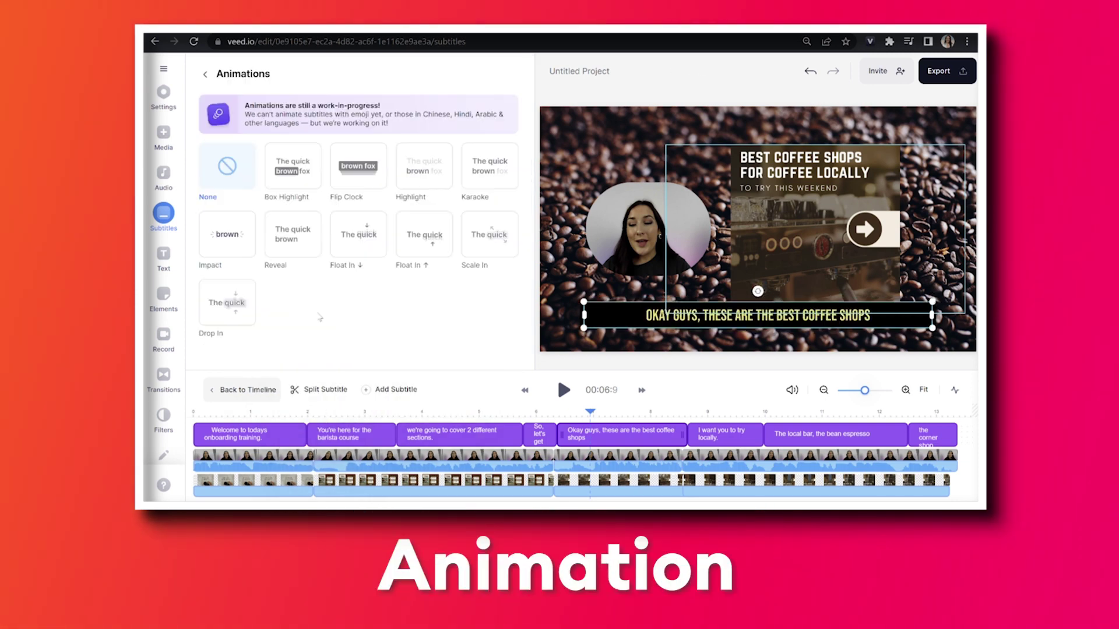
{"action": "left_click", "coordinate": [295, 247]}
{"action": "left_click", "coordinate": [205, 74]}
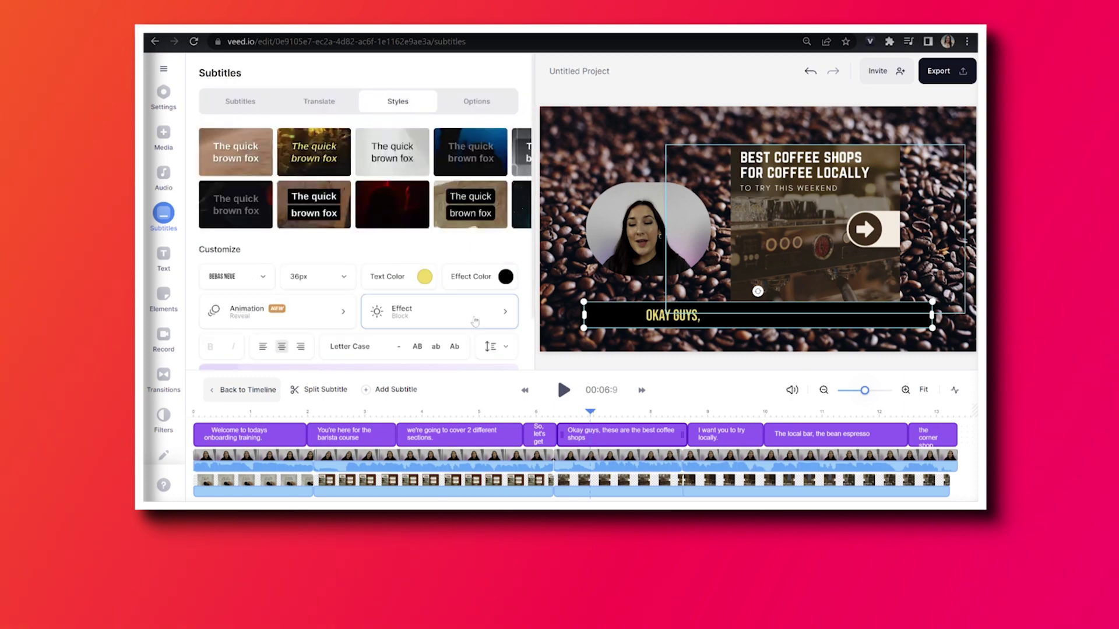
{"action": "left_click", "coordinate": [401, 306]}
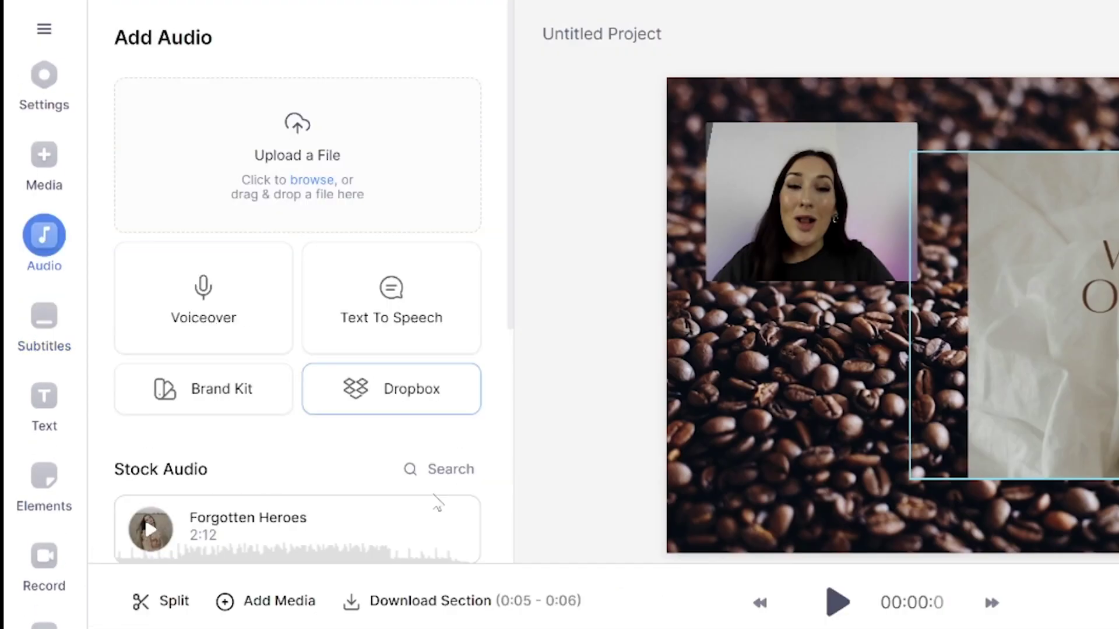
Add the 'Inspiring Corporate Business' stock music track to the timeline.
{"action": "scroll", "coordinate": [437, 502], "scroll_direction": "down", "scroll_amount": 3}
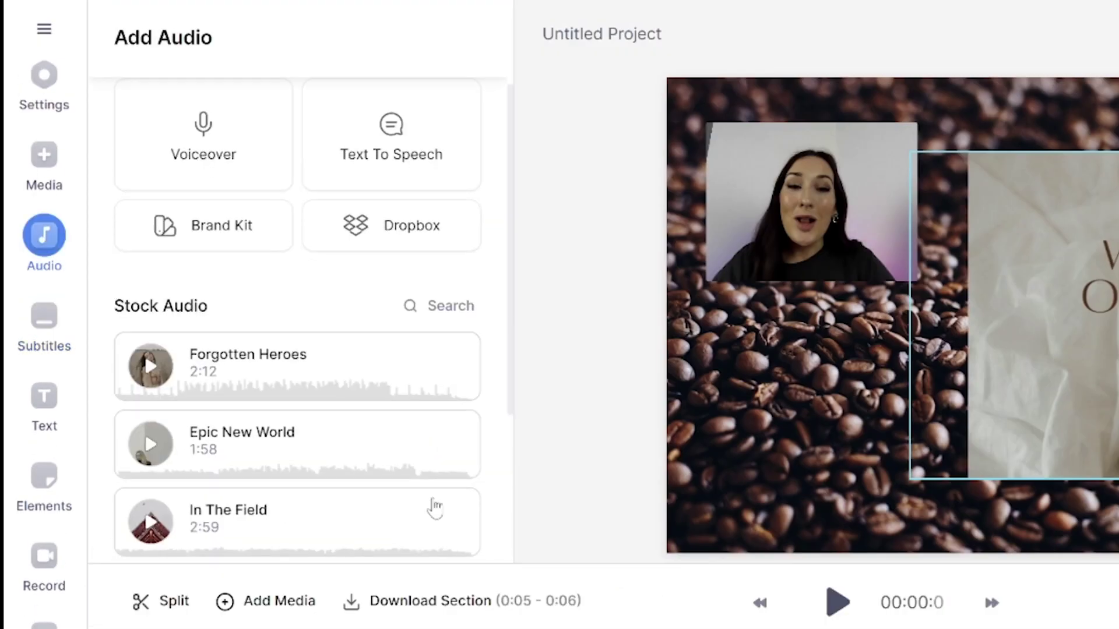
{"action": "left_click", "coordinate": [460, 308]}
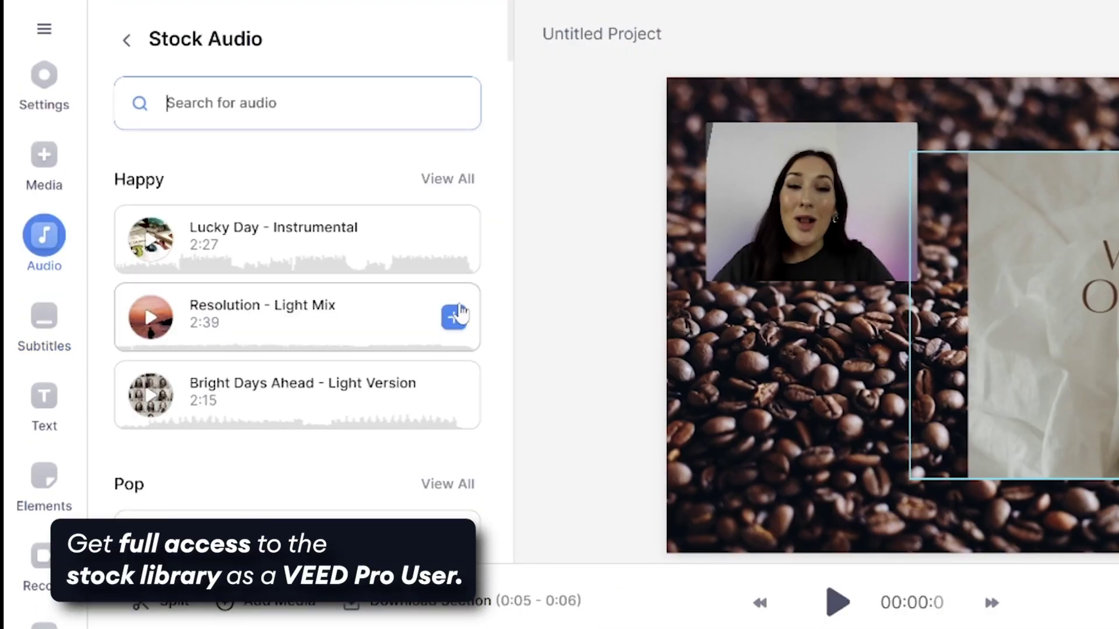
{"action": "scroll", "coordinate": [510, 61], "scroll_direction": "down", "scroll_amount": 15}
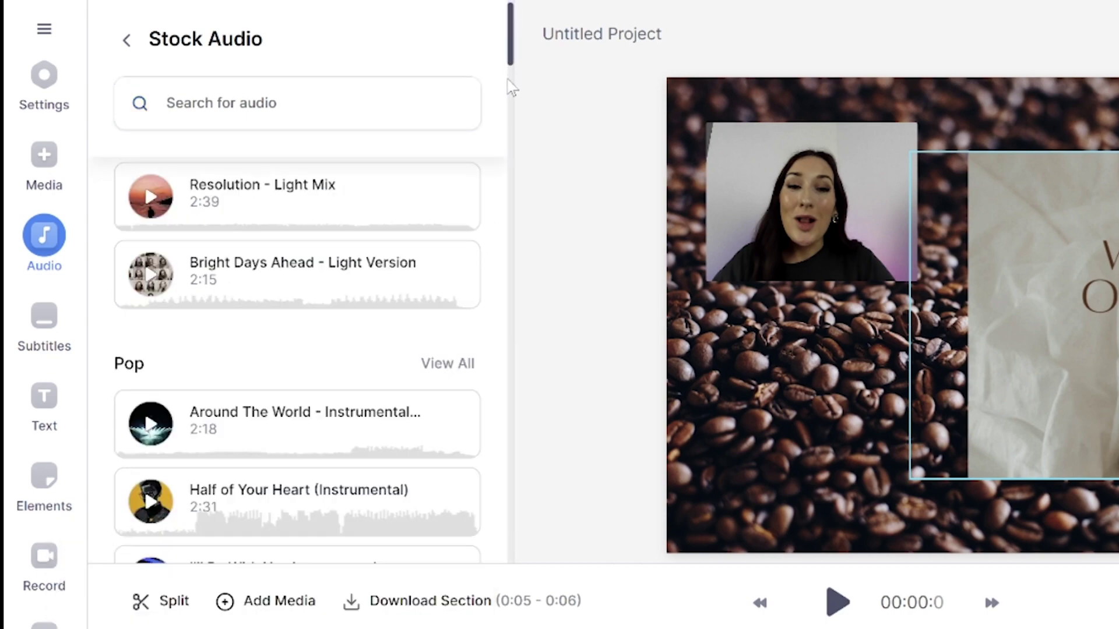
{"action": "left_click_drag", "start_coordinate": [506, 166], "coordinate": [504, 257]}
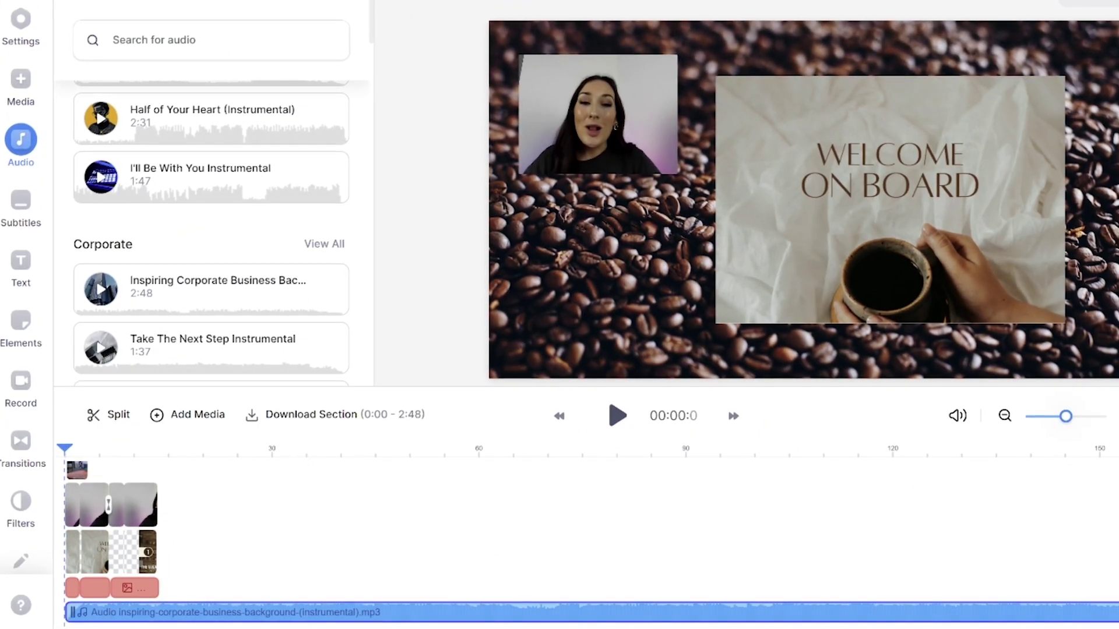
Trim the music to end with the video, lower it to 7% volume, and add 2.7s fades.
{"action": "left_click_drag", "start_coordinate": [1110, 611], "coordinate": [159, 551]}
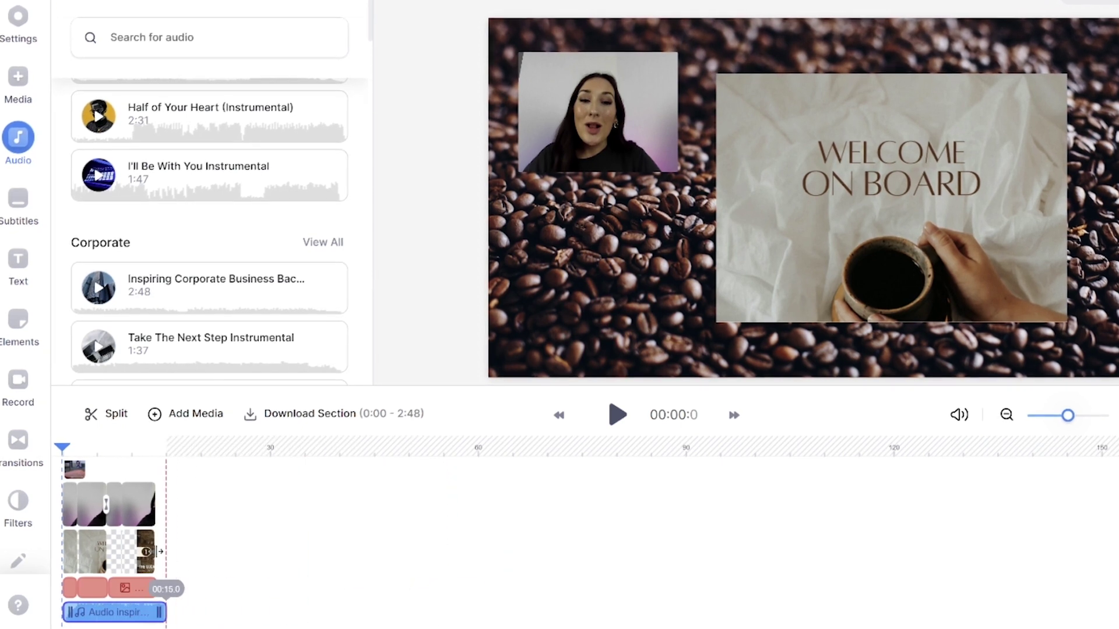
{"action": "left_click", "coordinate": [122, 613]}
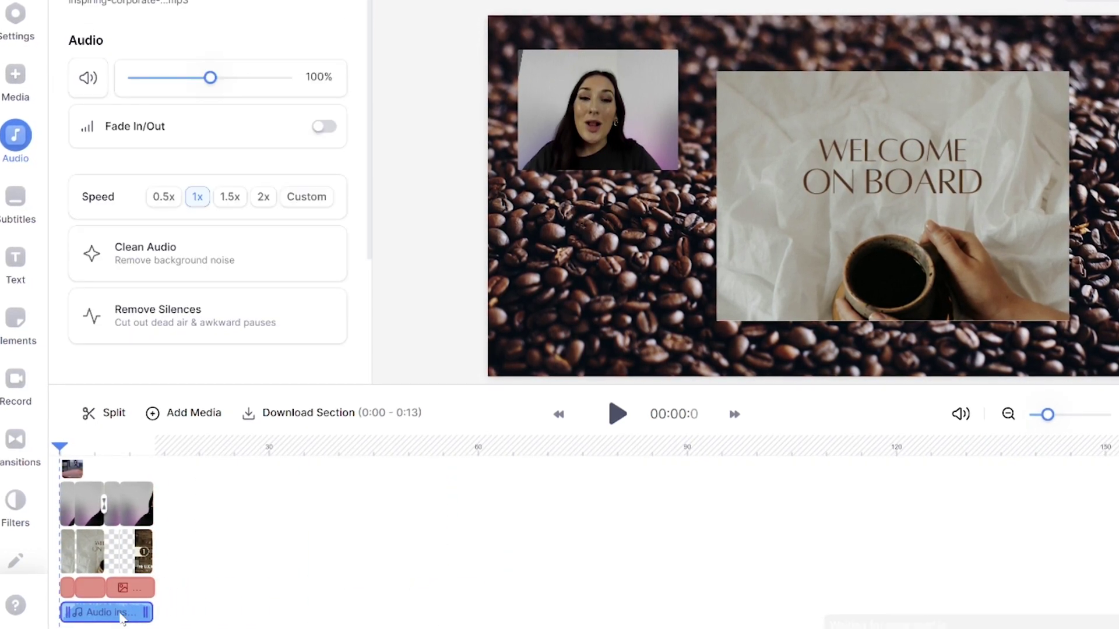
{"action": "left_click_drag", "start_coordinate": [208, 79], "coordinate": [133, 60]}
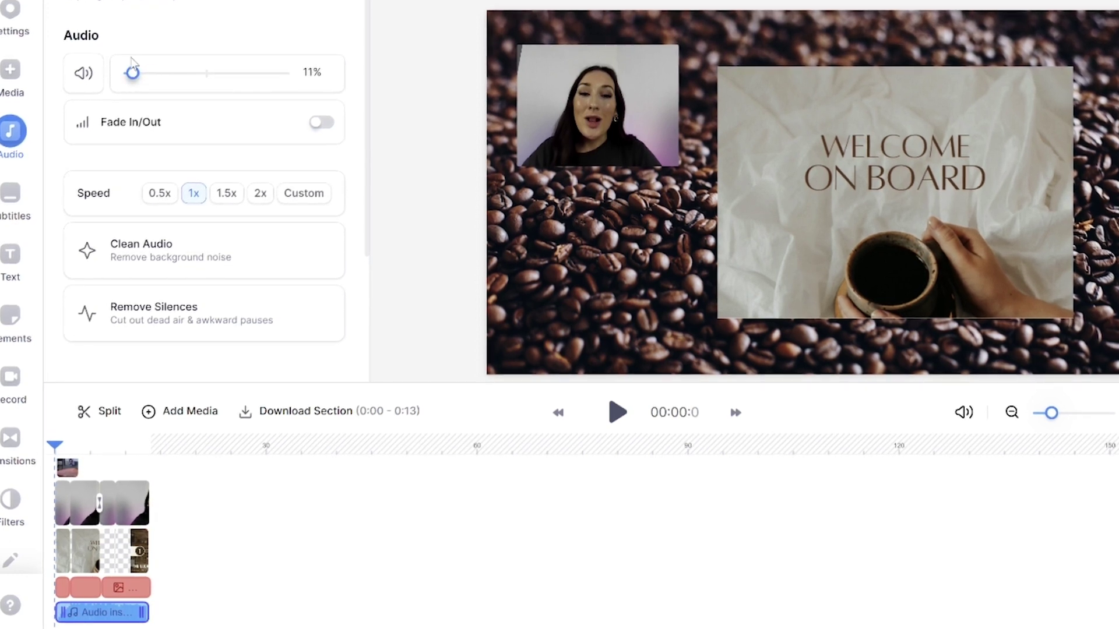
{"action": "left_click", "coordinate": [327, 125]}
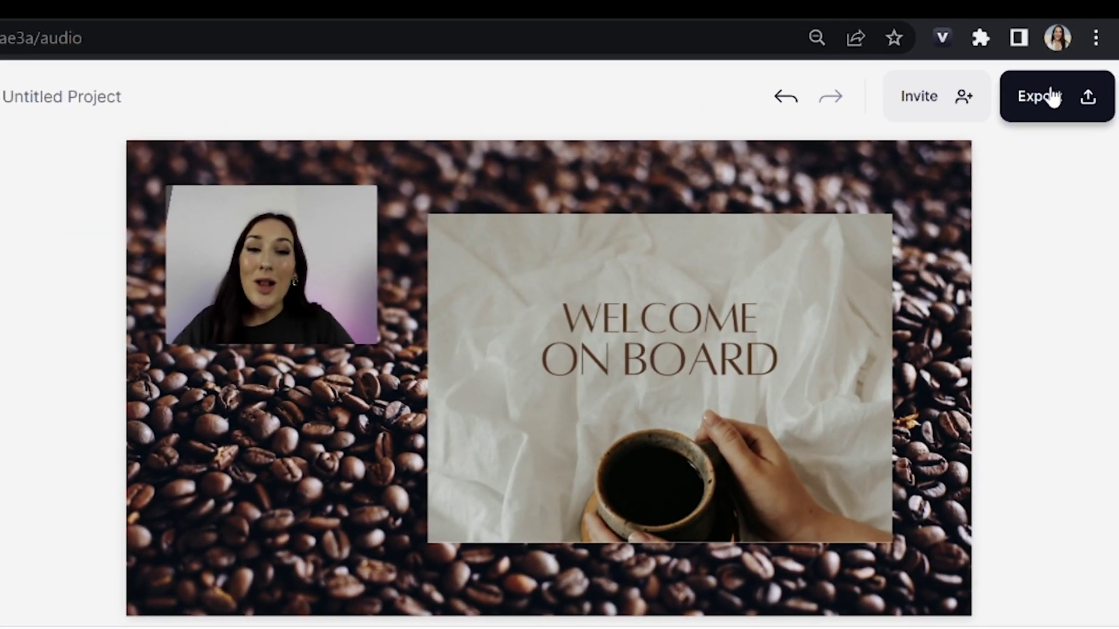
Export the video in HD quality with the subtitles burned in.
{"action": "left_click", "coordinate": [1060, 87]}
{"action": "left_click", "coordinate": [915, 272]}
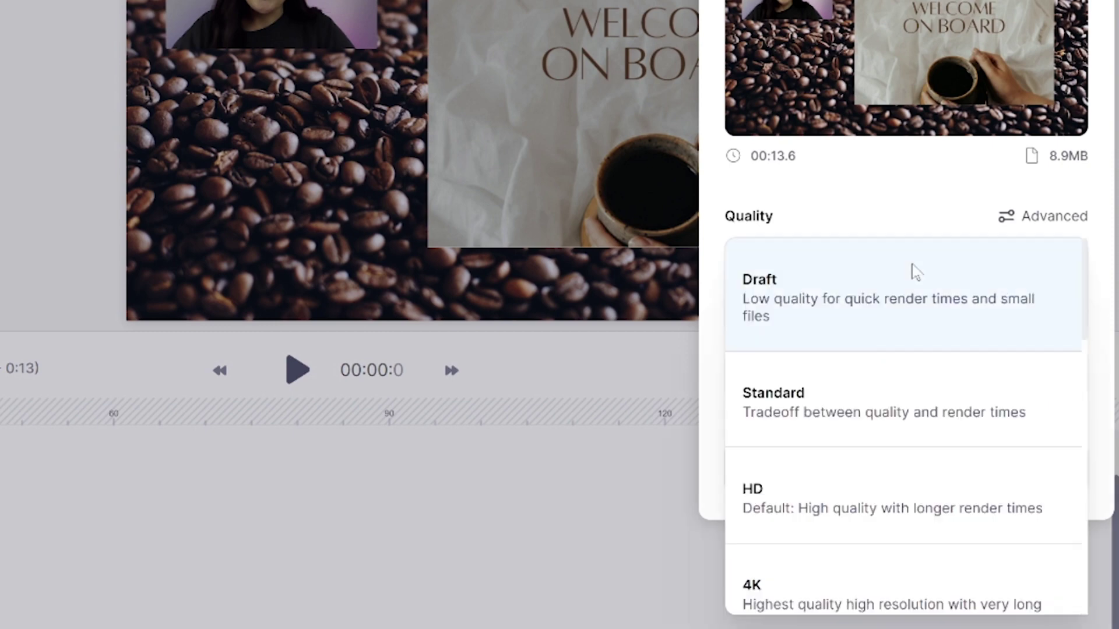
{"action": "left_click", "coordinate": [868, 511]}
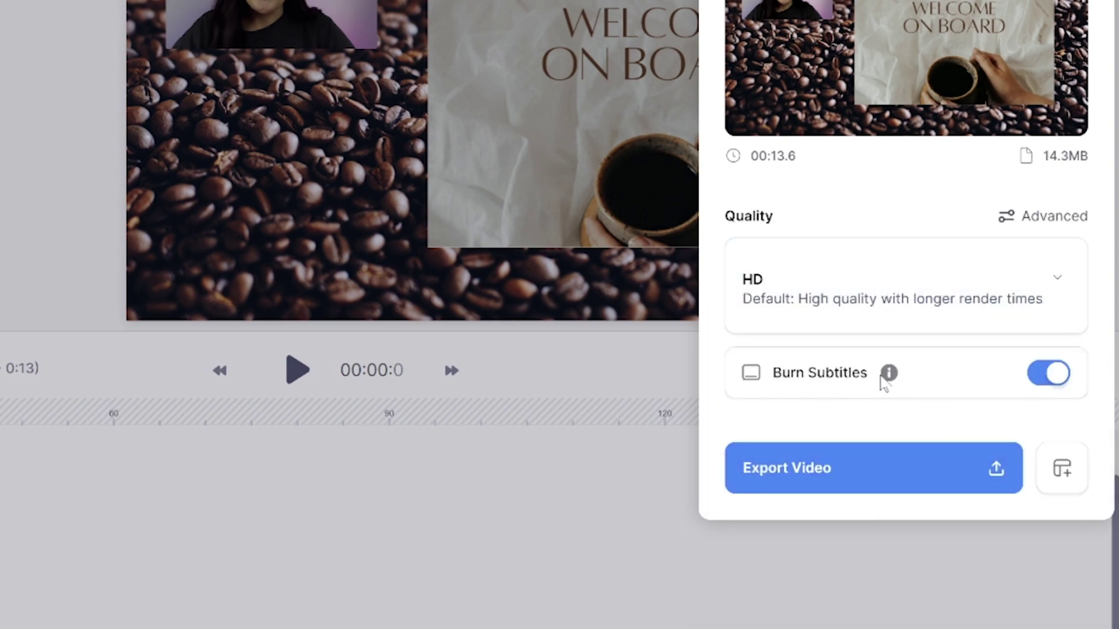
{"action": "left_click", "coordinate": [853, 482]}
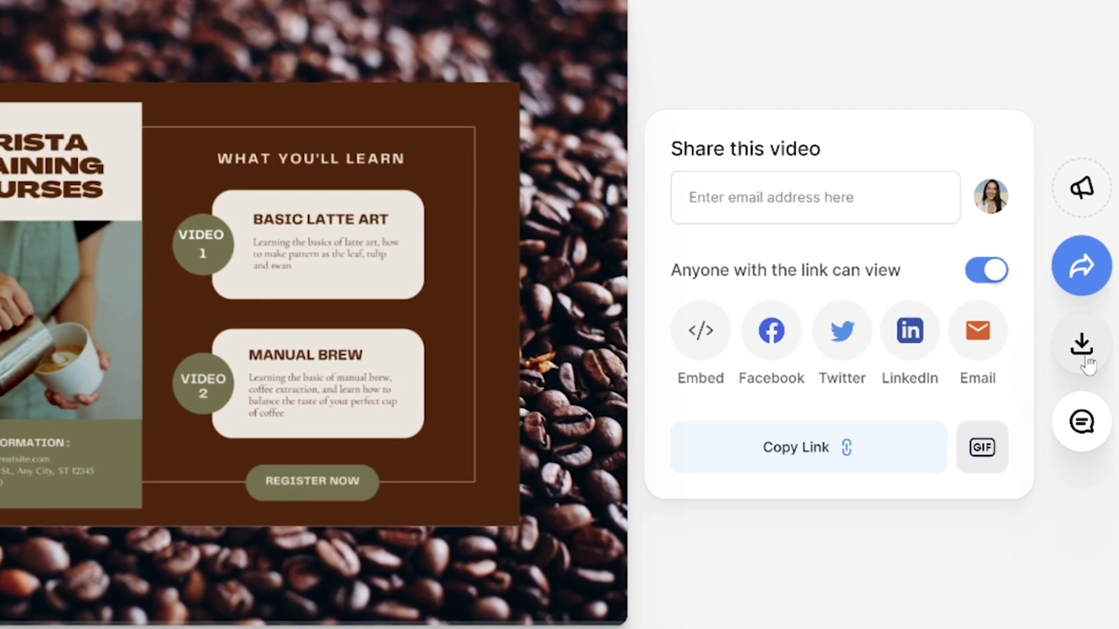
Check the download formats and e-mail invite option, then open the video's comments panel.
{"action": "left_click", "coordinate": [1082, 345]}
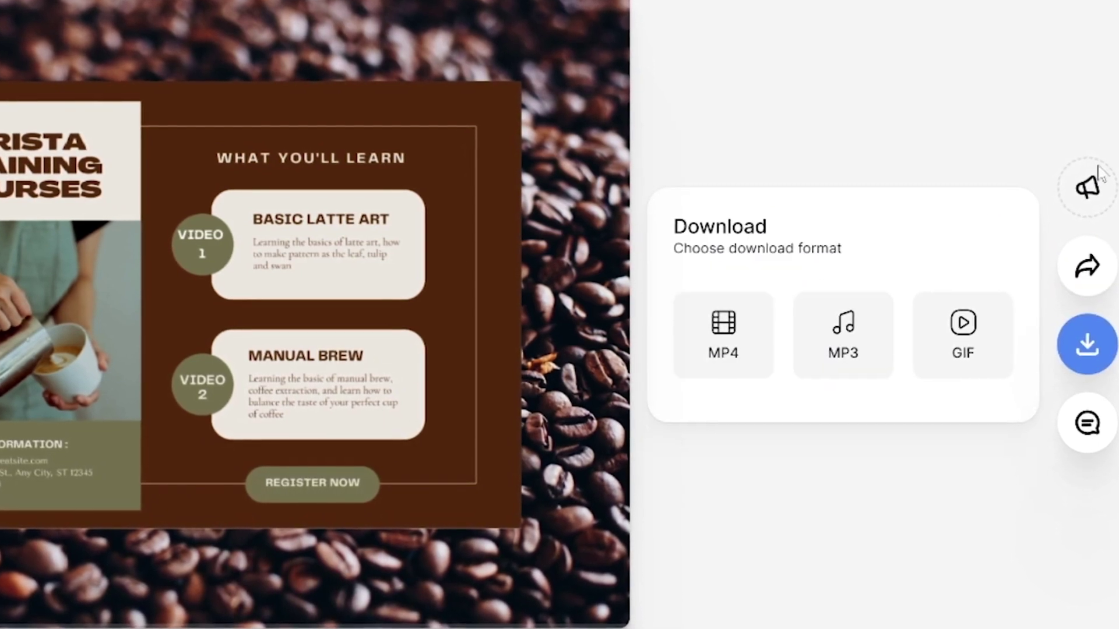
{"action": "left_click", "coordinate": [1088, 280]}
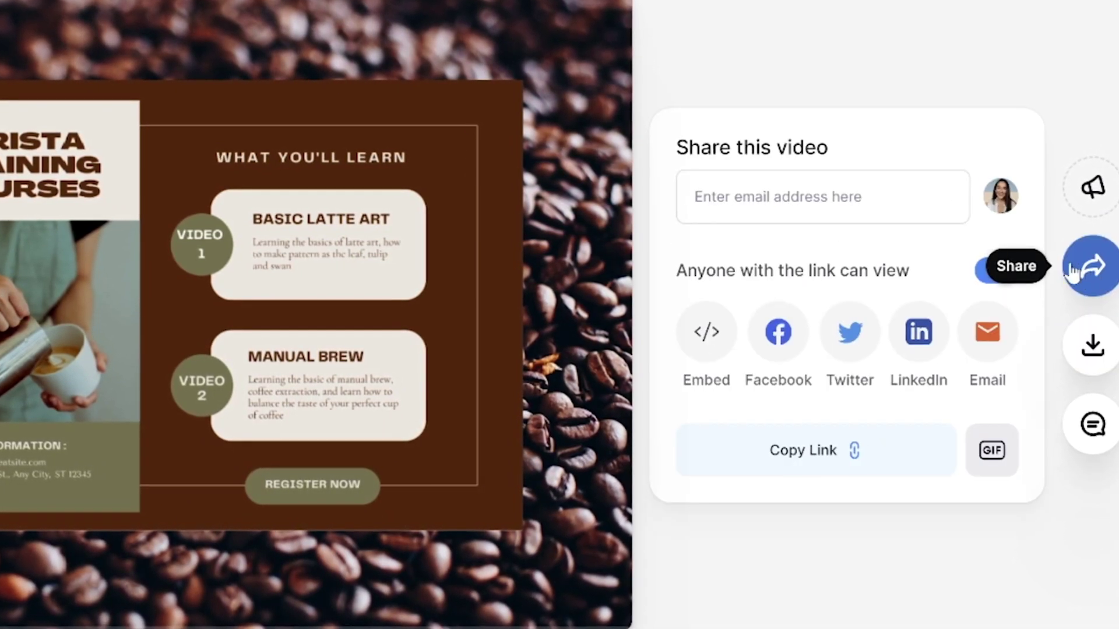
{"action": "left_click", "coordinate": [903, 207]}
{"action": "left_click", "coordinate": [685, 110]}
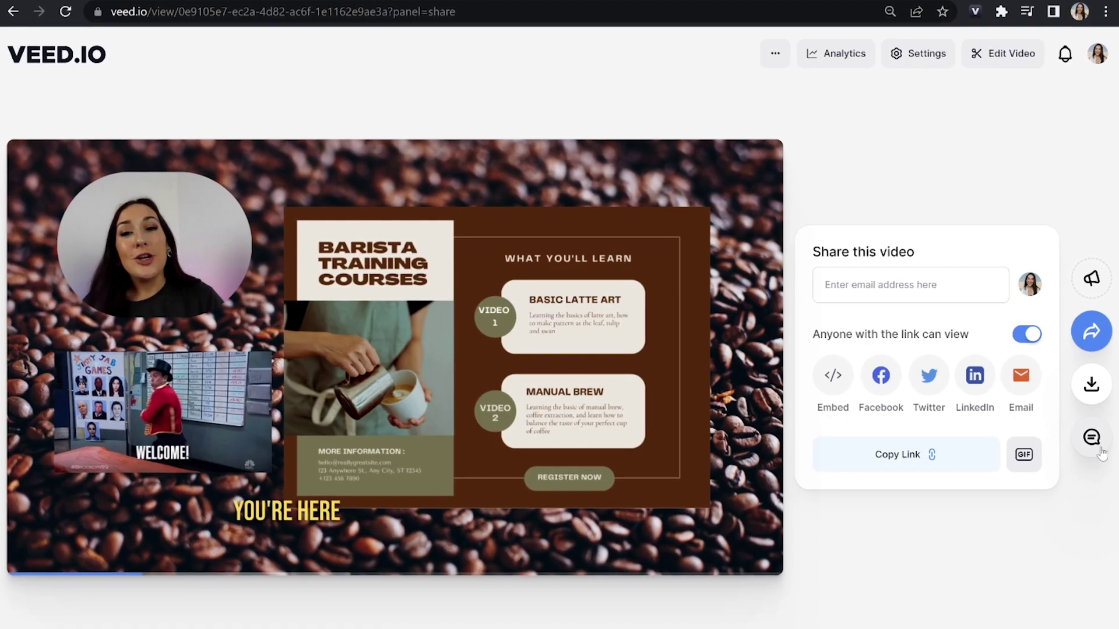
{"action": "left_click", "coordinate": [1096, 439]}
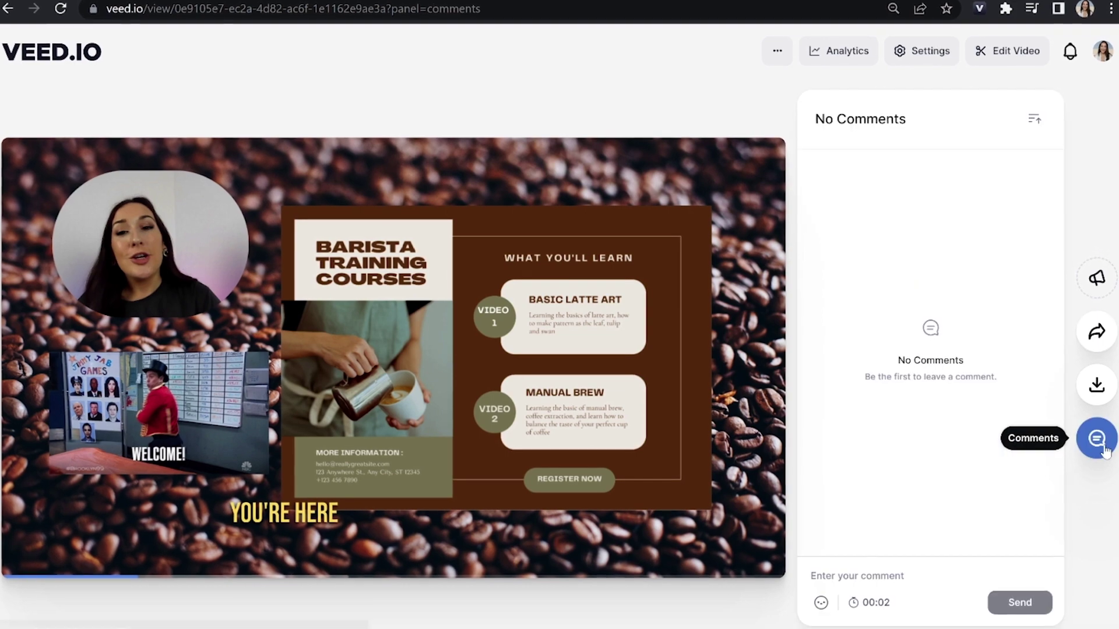